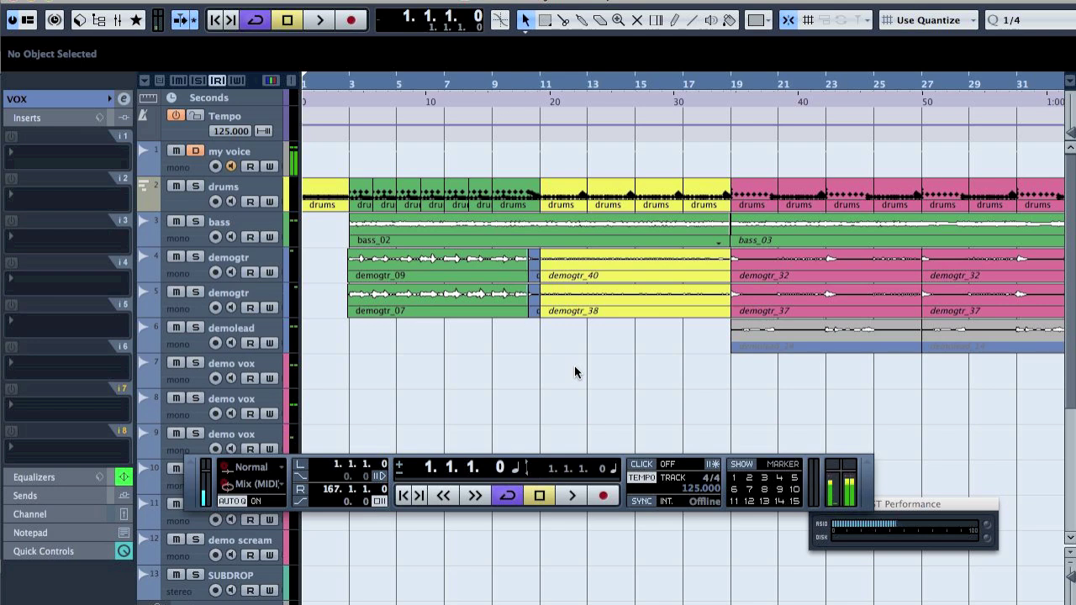
Play the project from the start, stop, and place the playback position at 2.4.1.0, just before bar 3
key(space)
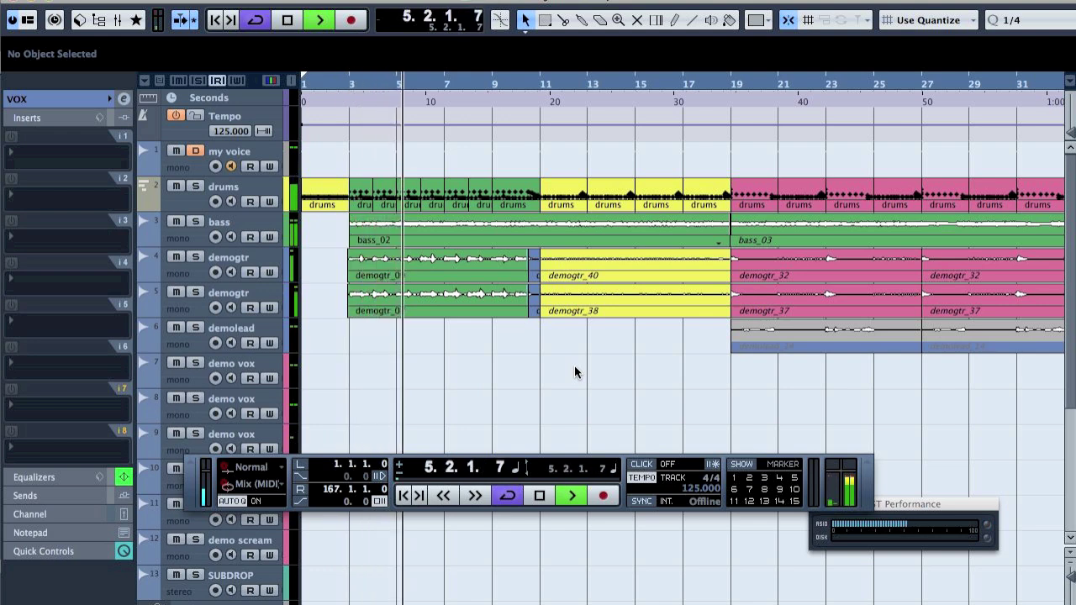
key(space)
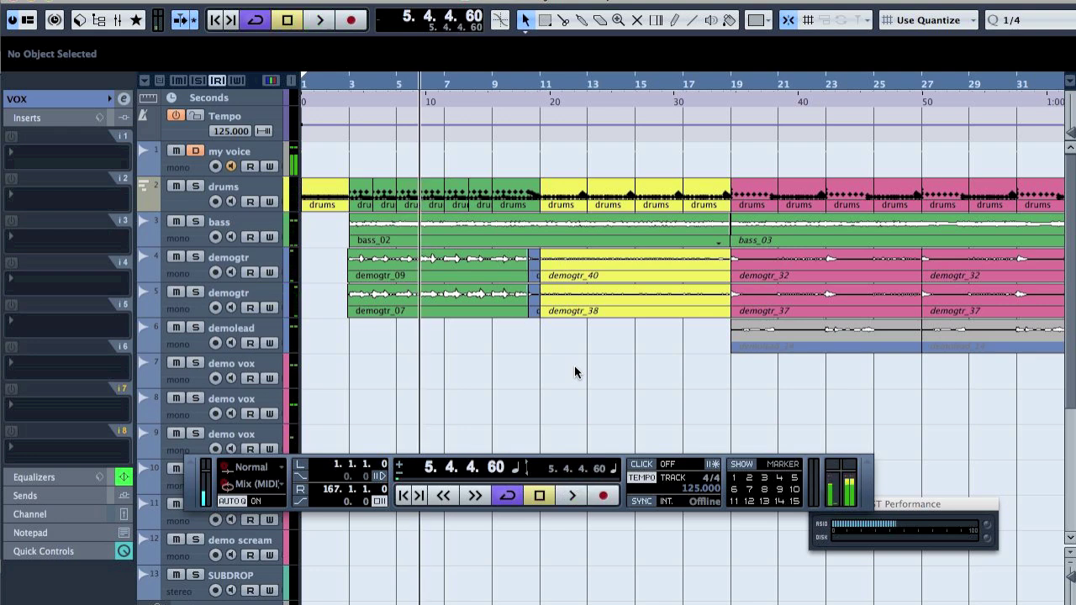
click(343, 86)
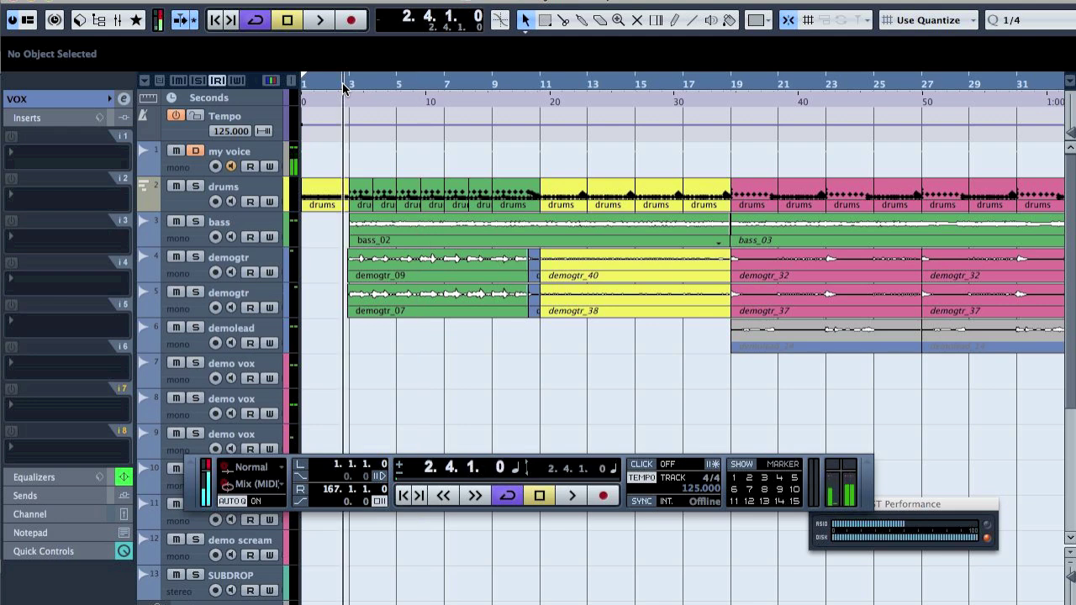
In the drums track's Kontakt 4 instrument, route the Snare output channel to Kt. st.2 [1] and Kt. st.2 [2]
click(189, 203)
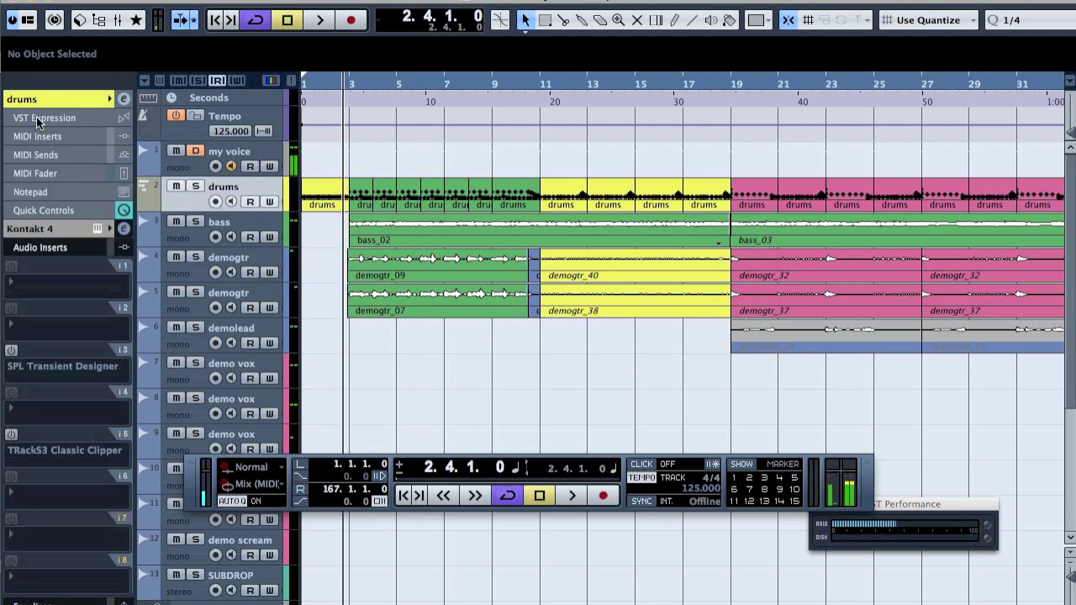
click(43, 227)
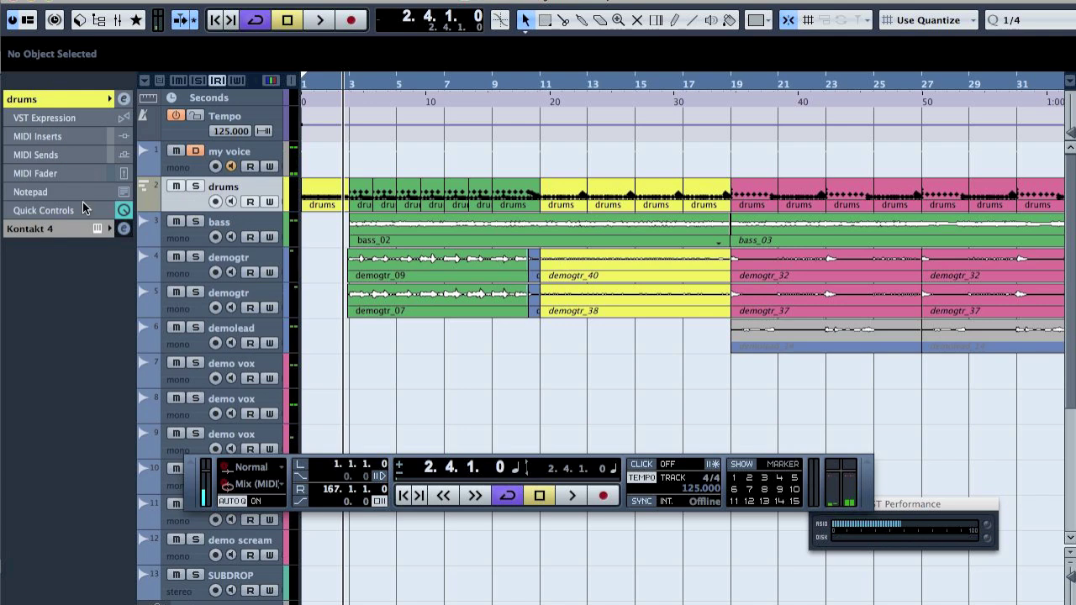
click(98, 228)
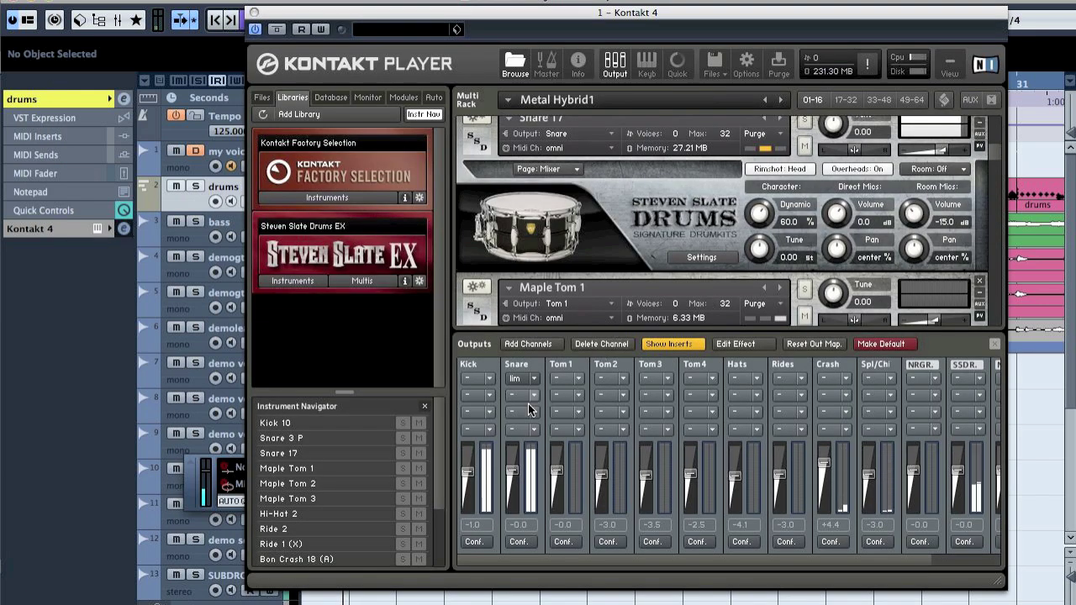
click(516, 542)
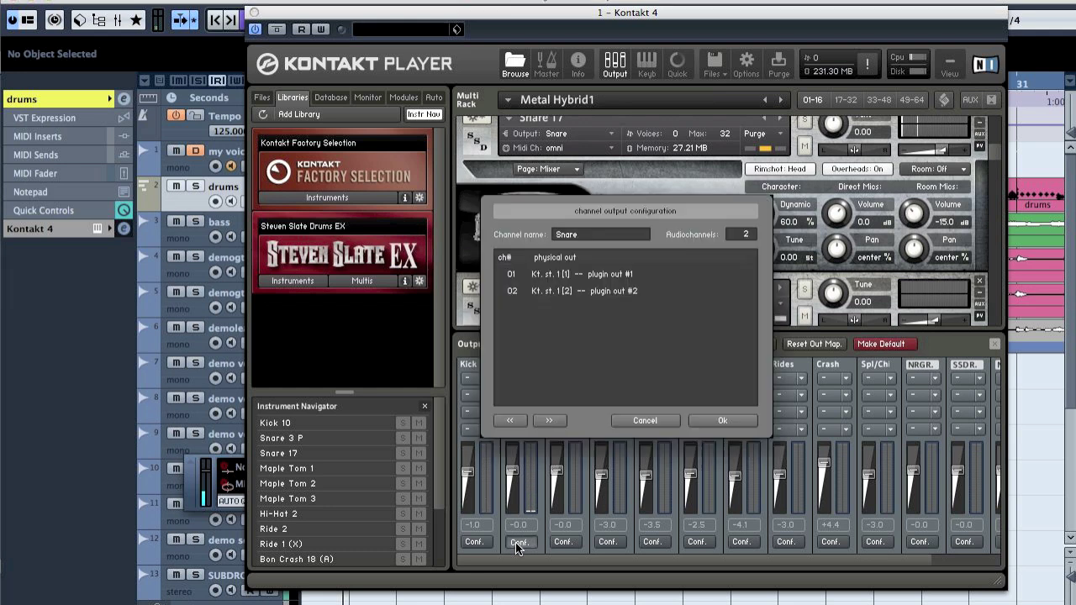
click(605, 274)
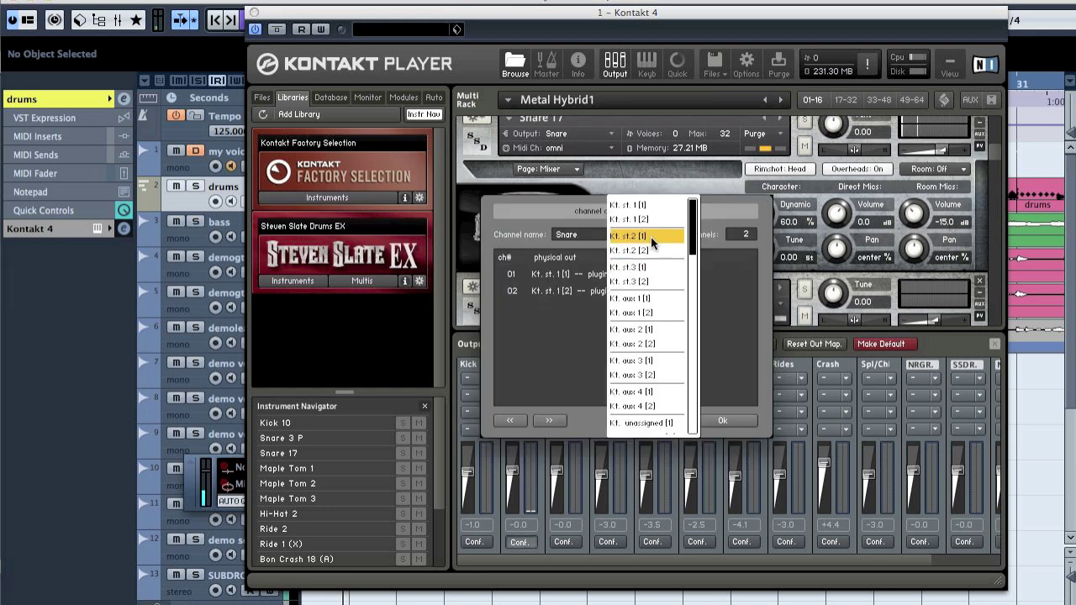
click(639, 240)
click(606, 291)
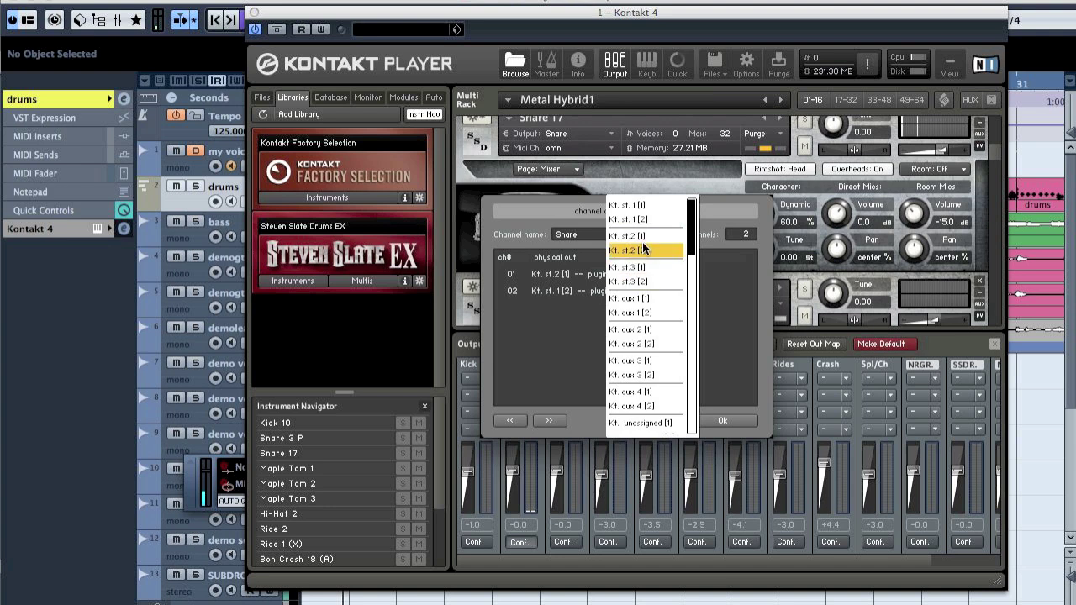
click(637, 243)
click(728, 422)
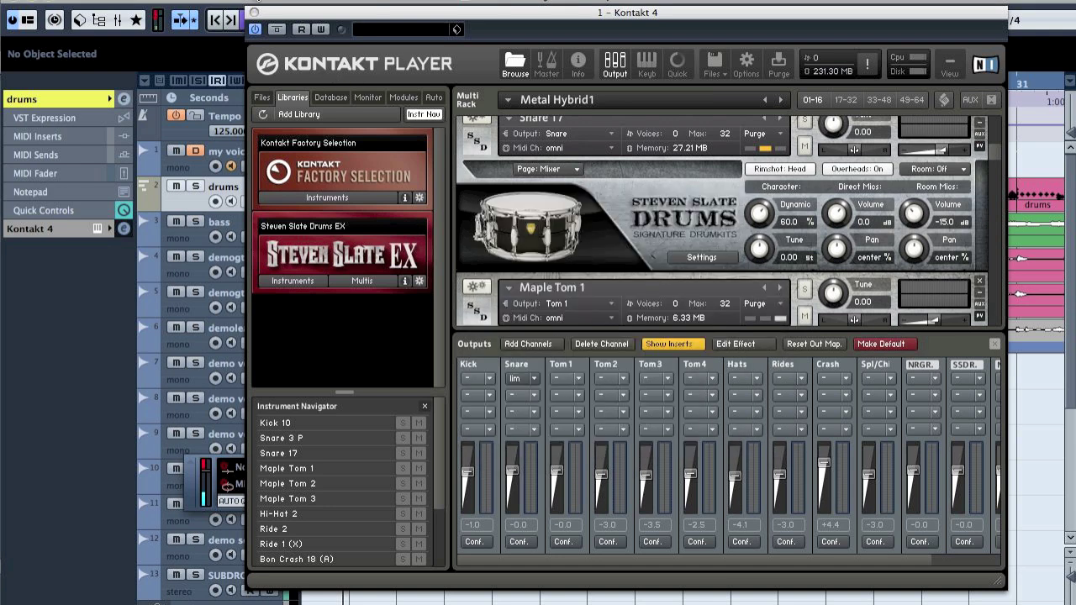
click(254, 13)
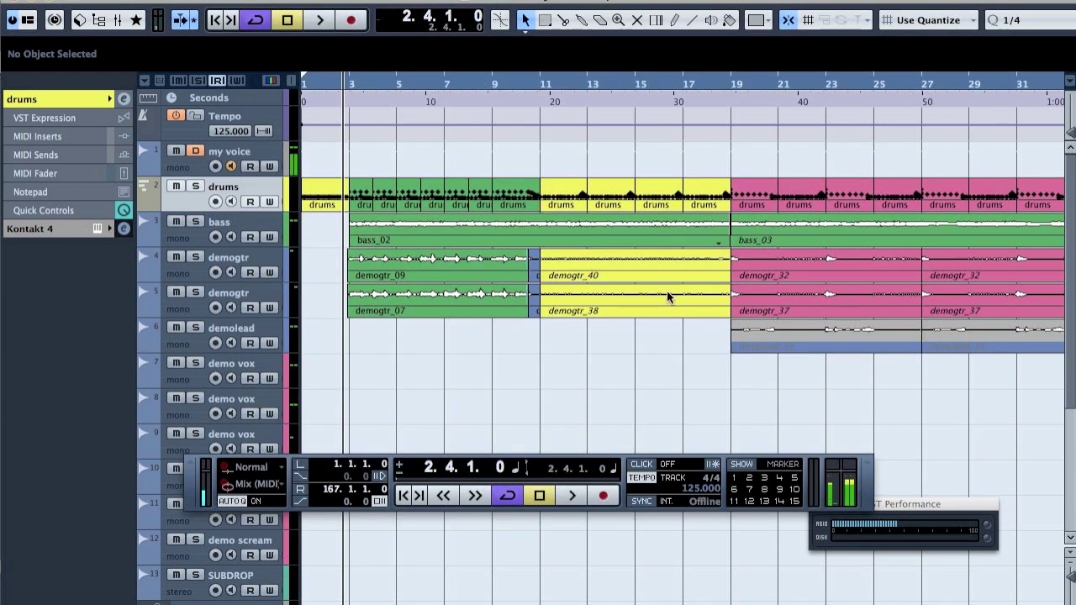
Activate the Kt. st.2 [Stereo] output for Kontakt 4 in the VST Instruments rack
key(F11)
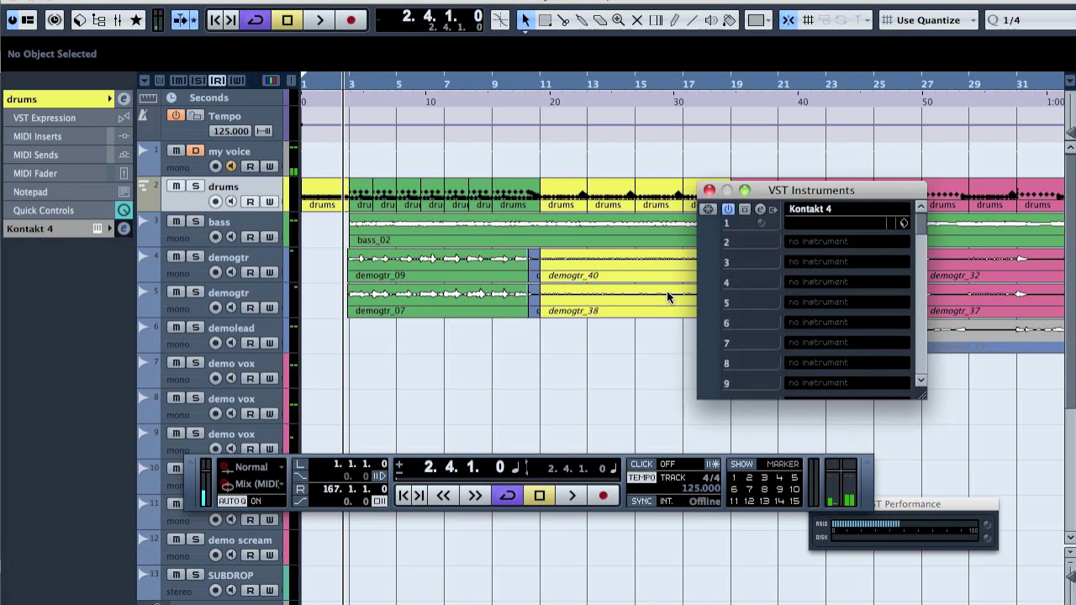
click(773, 210)
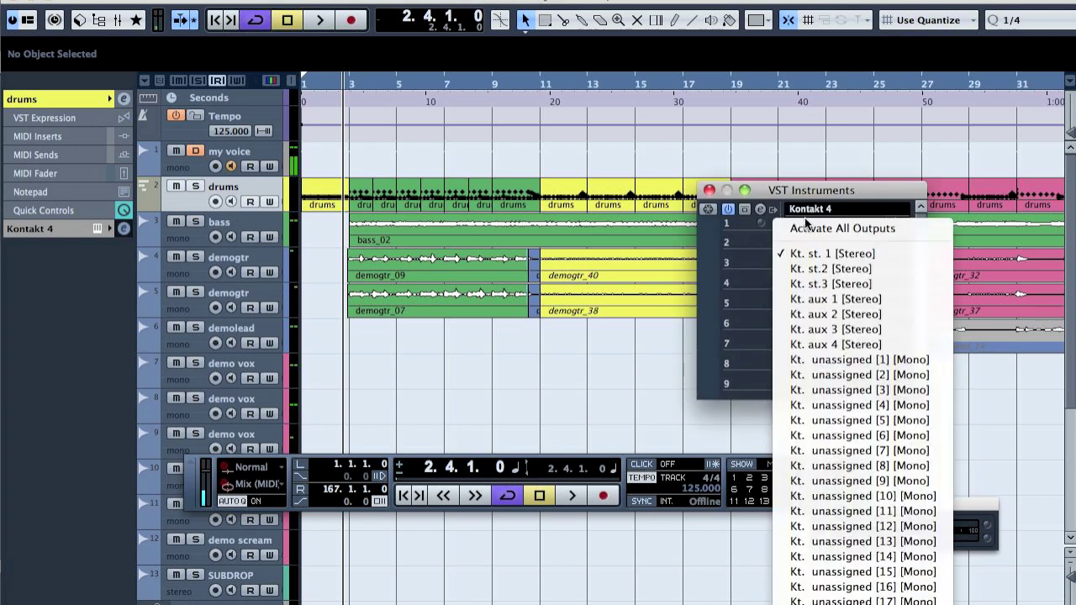
click(851, 269)
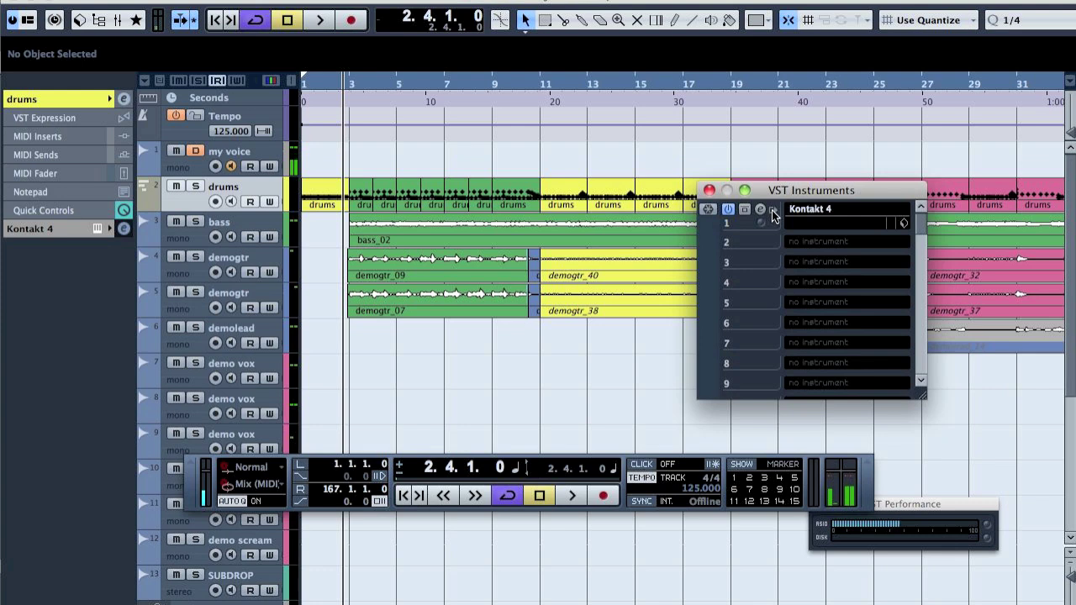
click(773, 214)
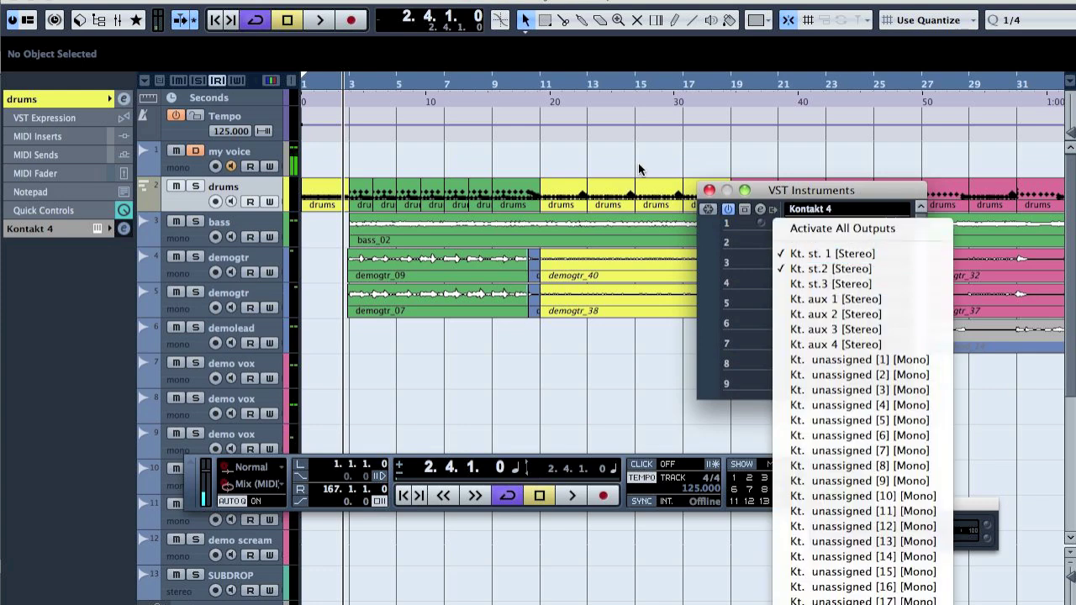
click(708, 194)
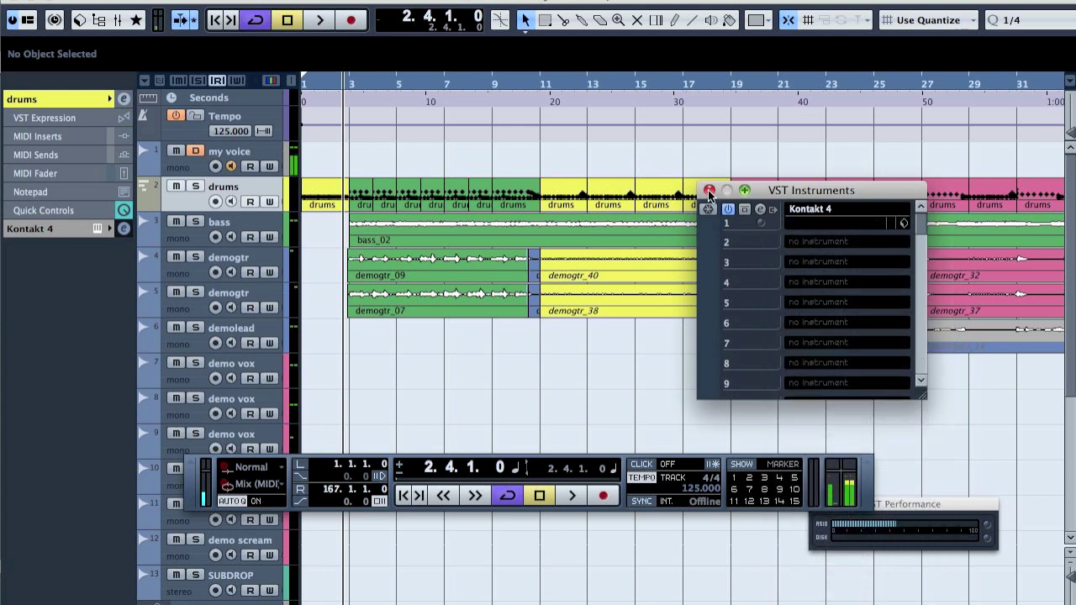
In the mixer, insert BitterSweetII in slot 3 of the Kt. st.2 channel and set its dial to 81.90% toward Bitter
key(F3)
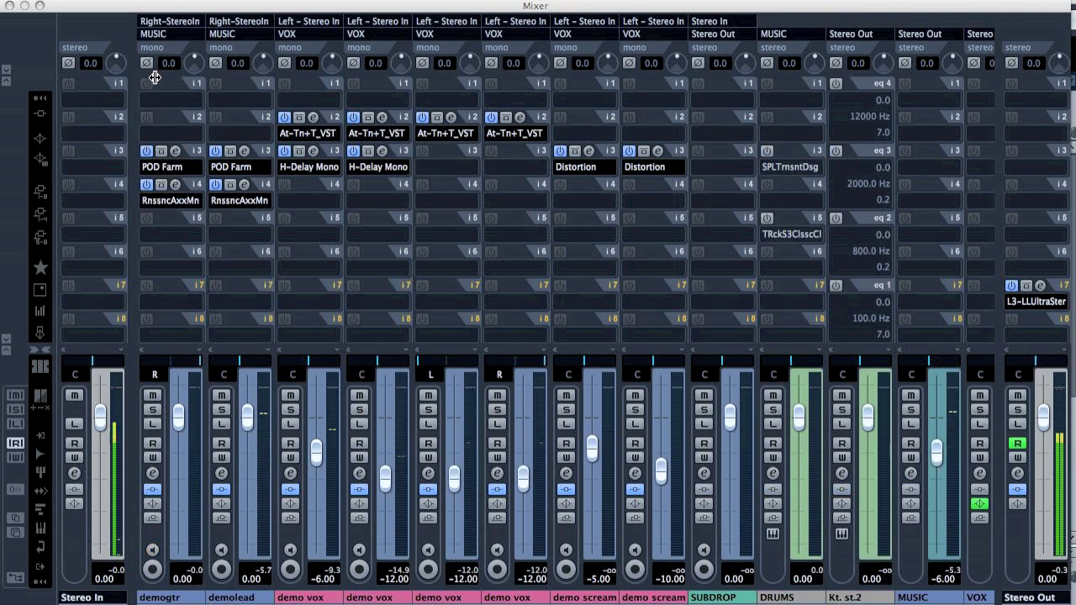
click(44, 118)
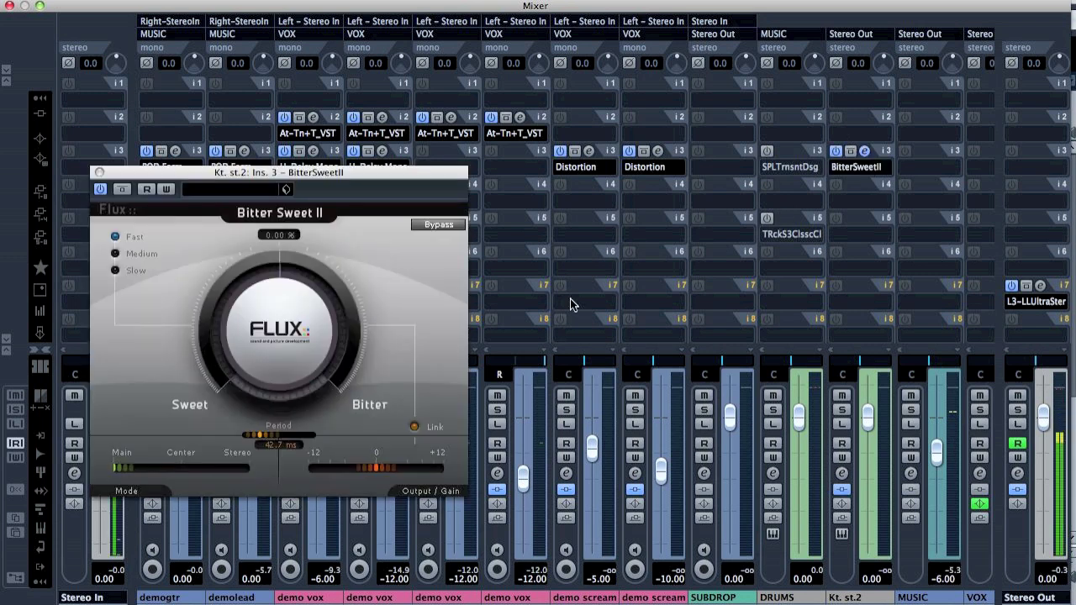
click(283, 347)
drag(282, 347, 282, 302)
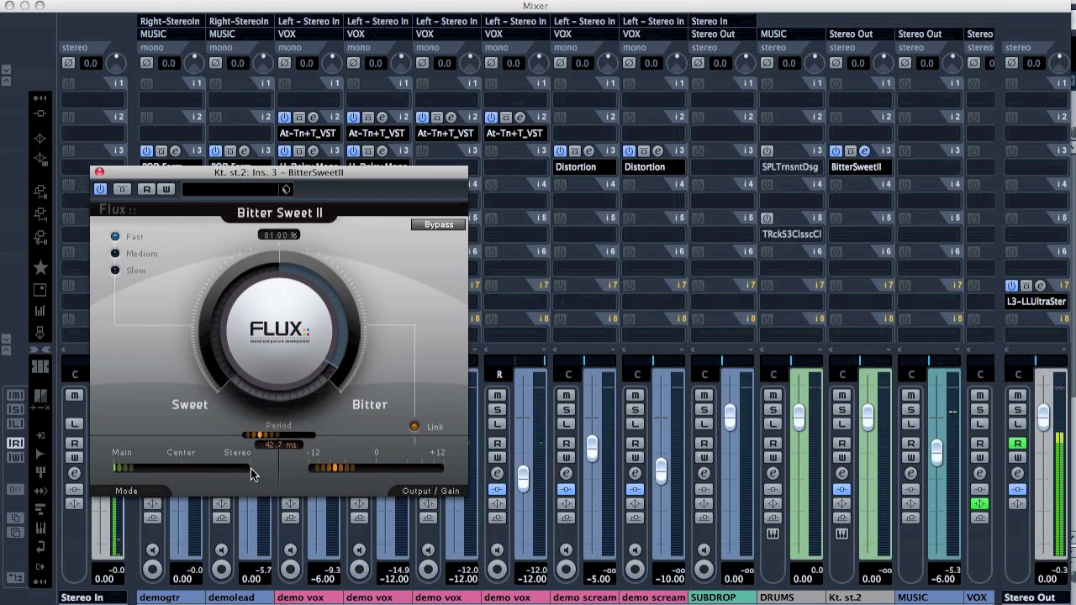
Replace BitterSweetII in insert 3 of the Kt. st.2 channel with the EnvelopeShaper dynamics effect
click(859, 168)
mouse_move(873, 427)
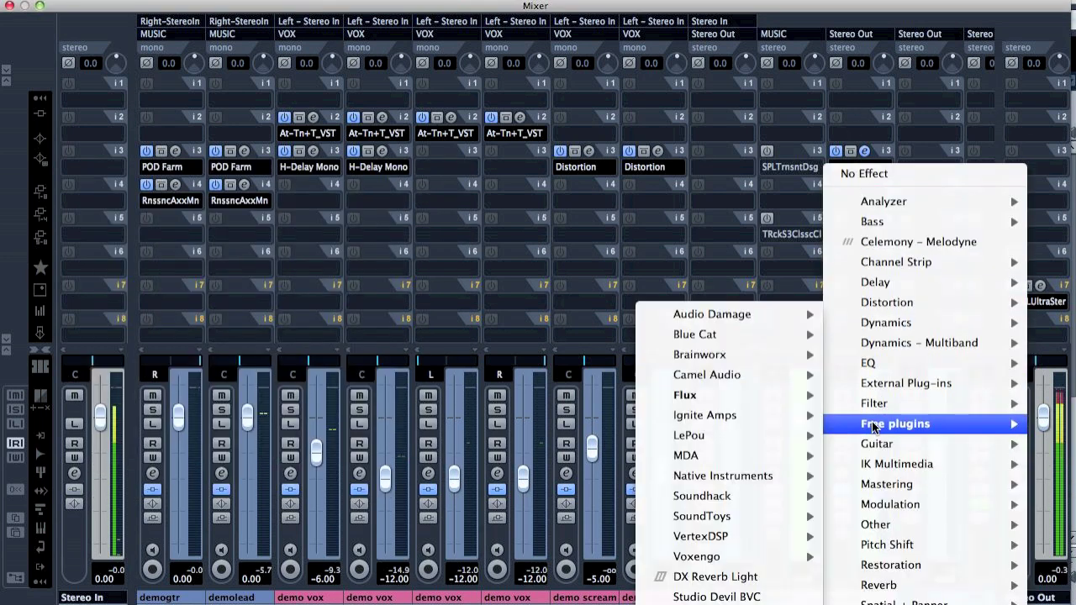
mouse_move(889, 328)
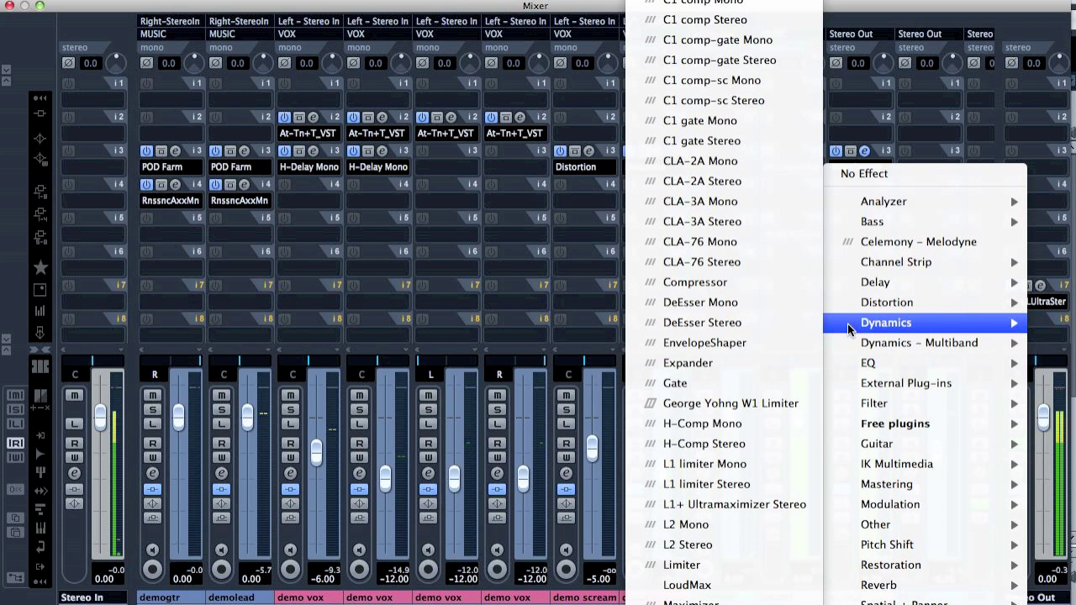
click(738, 344)
click(661, 380)
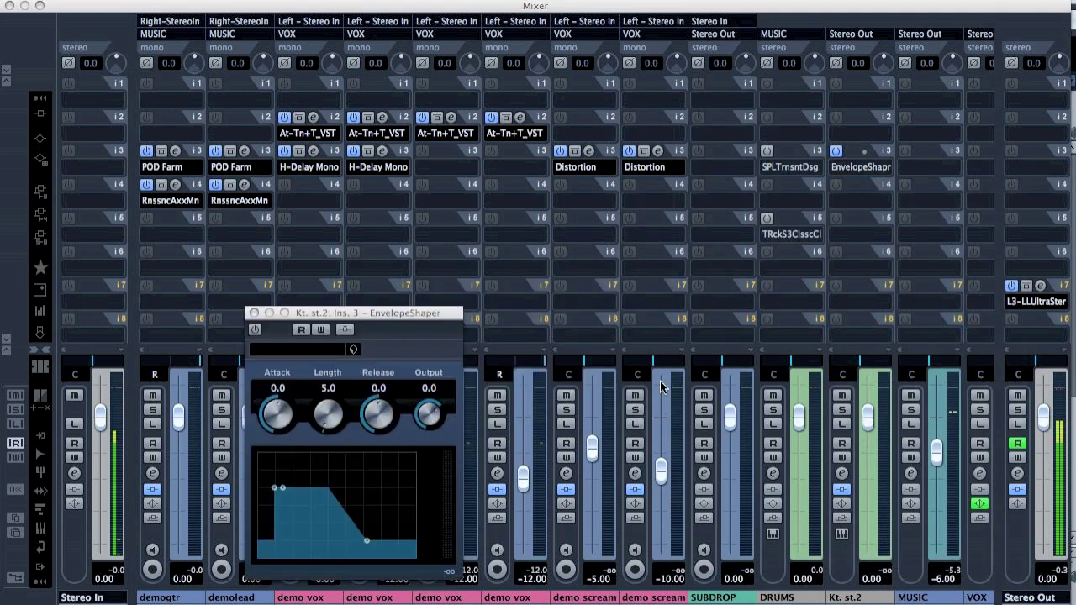
Enable and open the SPL Transient Designer in insert 3 of the DRUMS channel, and adjust the EnvelopeShaper's Attack beside it
click(766, 151)
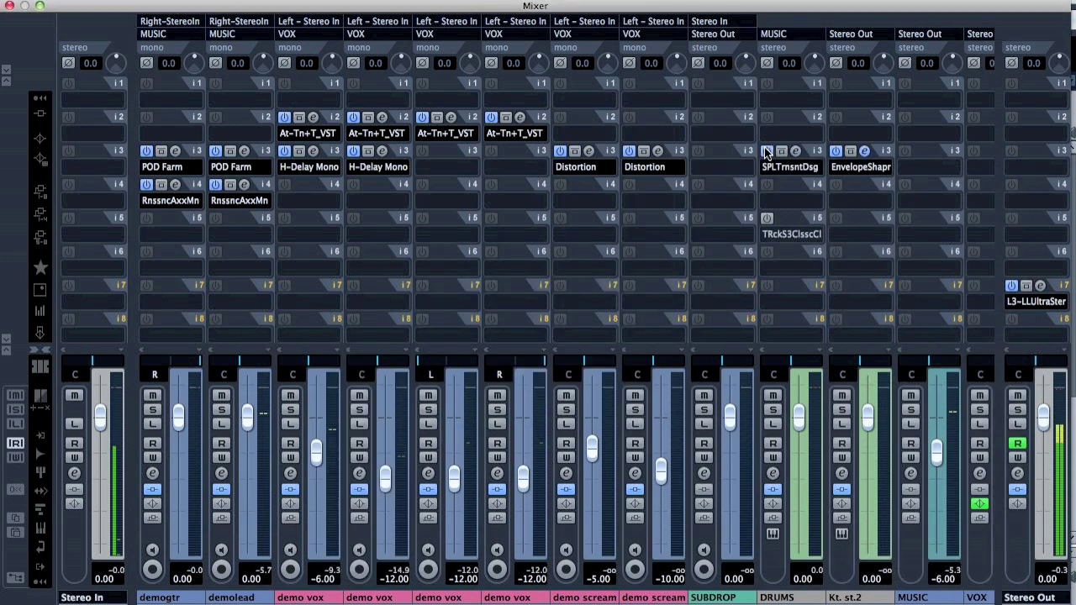
click(797, 150)
drag(378, 310, 347, 140)
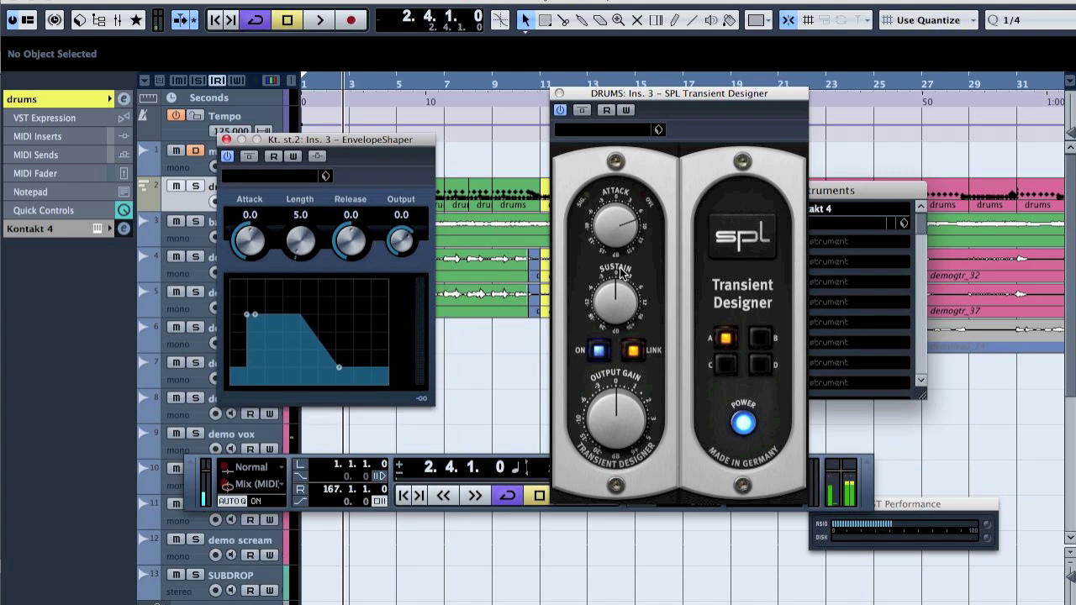
drag(249, 253, 299, 225)
Rename the Kt. st.2 mixer channel as SNARE
click(118, 20)
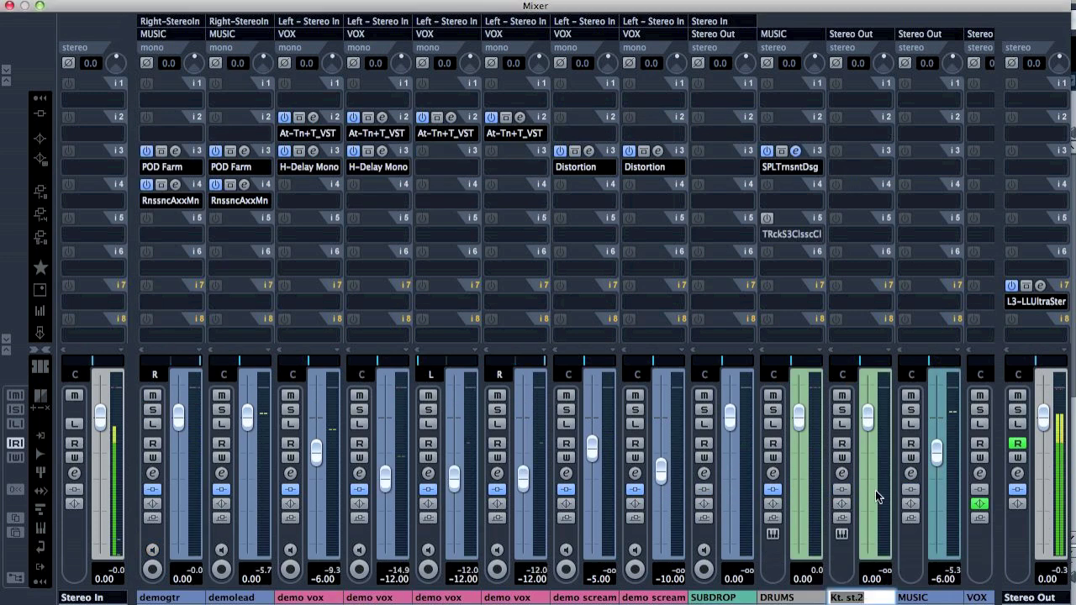
text(SNARE)
key(Return)
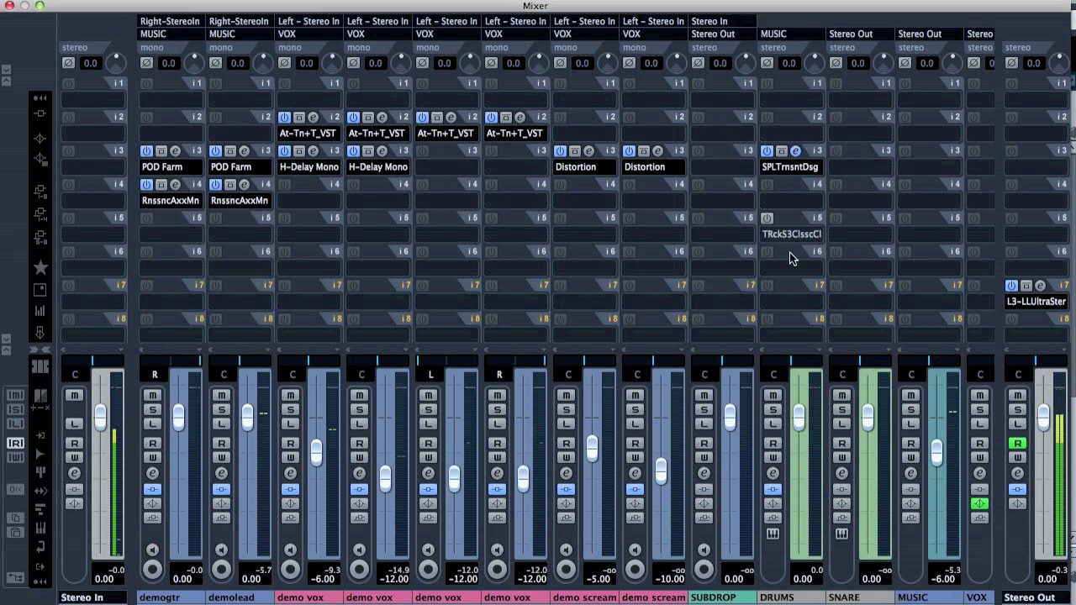
Move the SPL Transient Designer from the DRUMS channel to insert 3 of the SNARE channel, bypass it, and close the mixer
drag(819, 164, 859, 165)
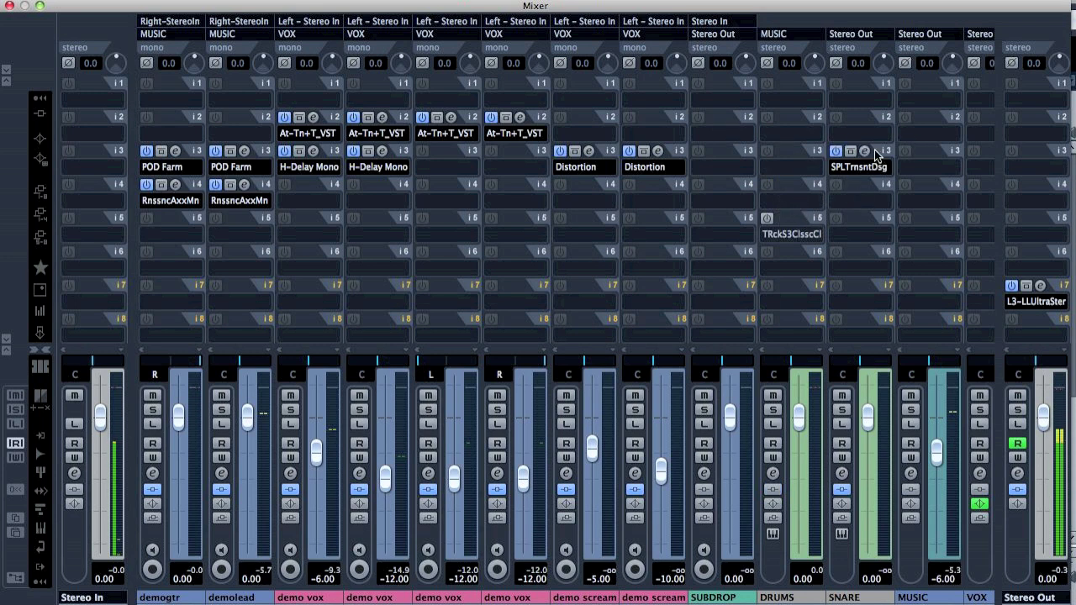
click(849, 151)
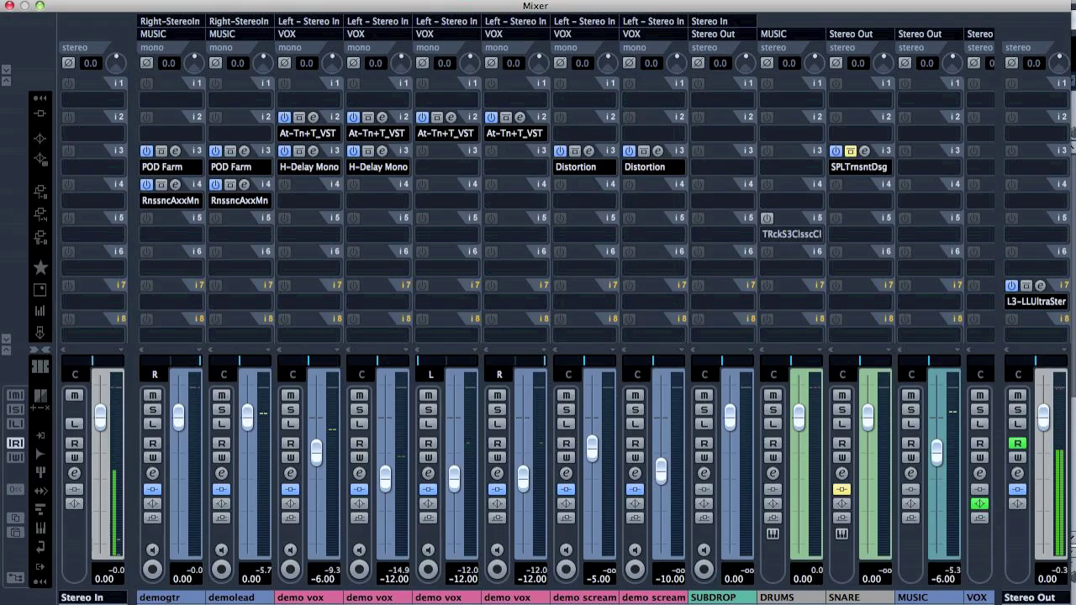
click(10, 8)
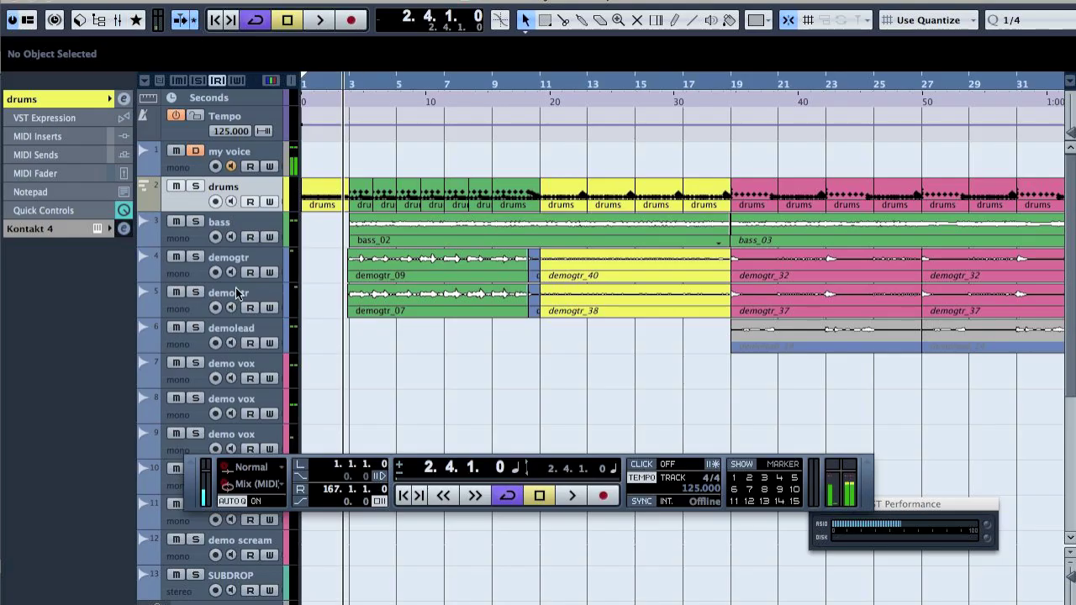
Play the section with the Transient Designer bypassed, stop playback, and select the SNARE channel under Kontakt 4 in the track list
key(space)
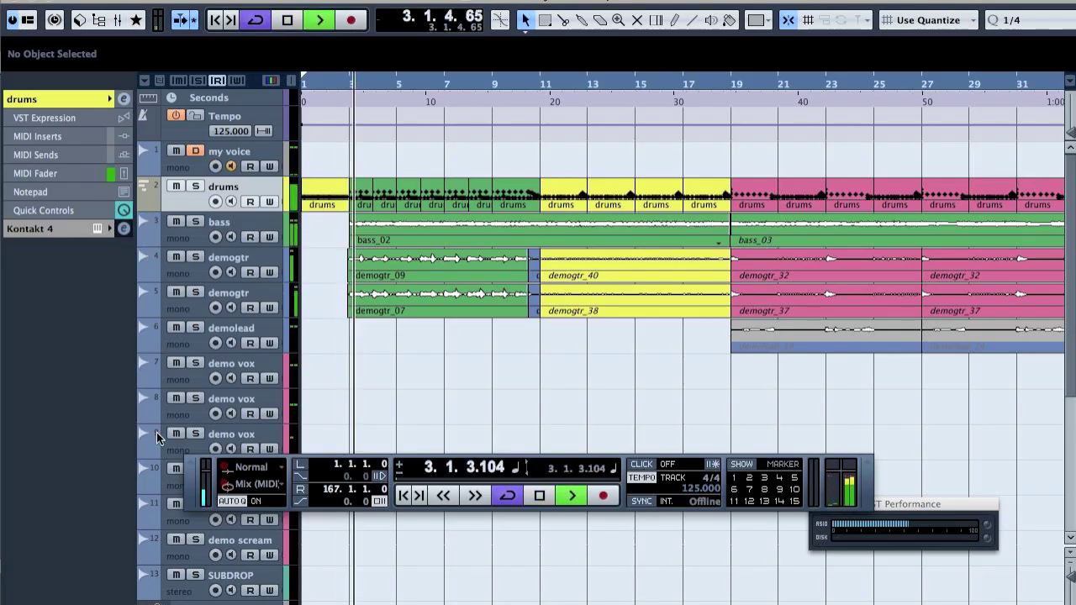
scroll(174, 505, down, 3)
scroll(174, 505, down, 5)
click(154, 493)
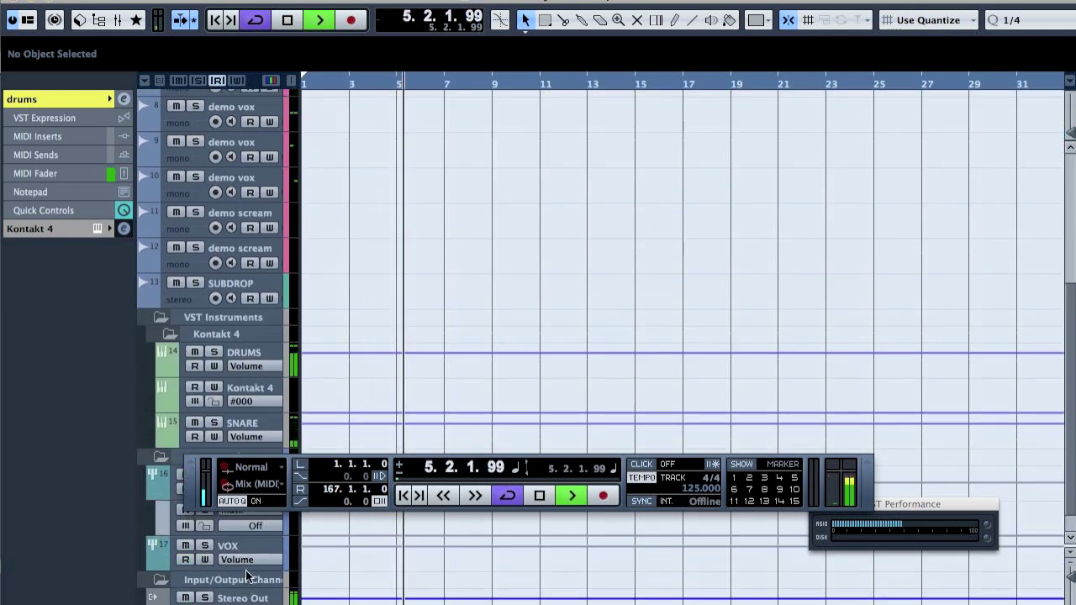
key(space)
click(242, 425)
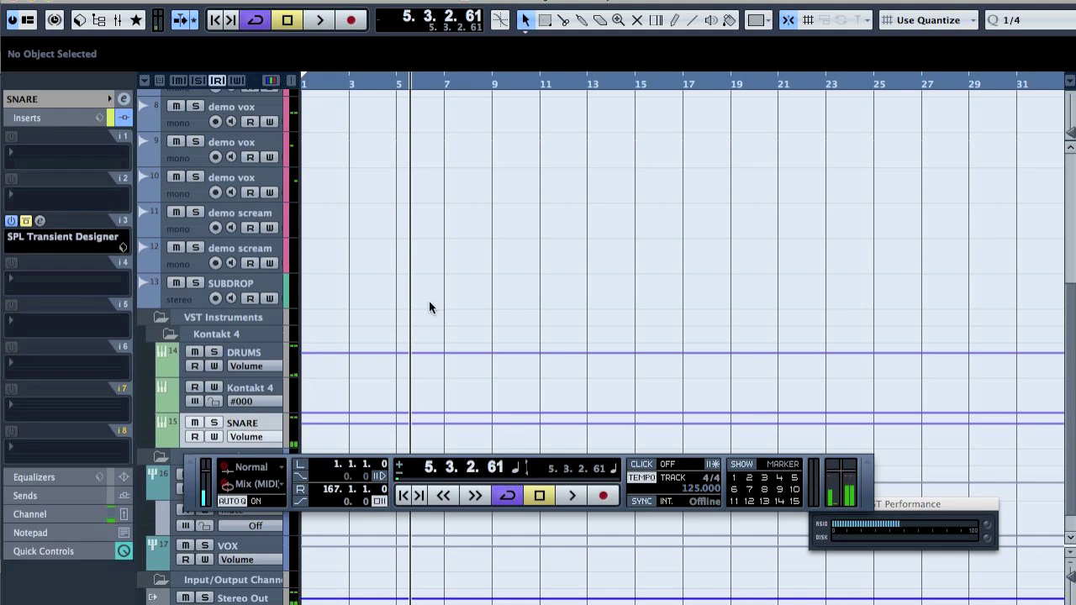
Turn off the bypass on the SNARE channel's SPL Transient Designer and play the section from bar 3 to compare
scroll(429, 300, up, 12)
click(353, 86)
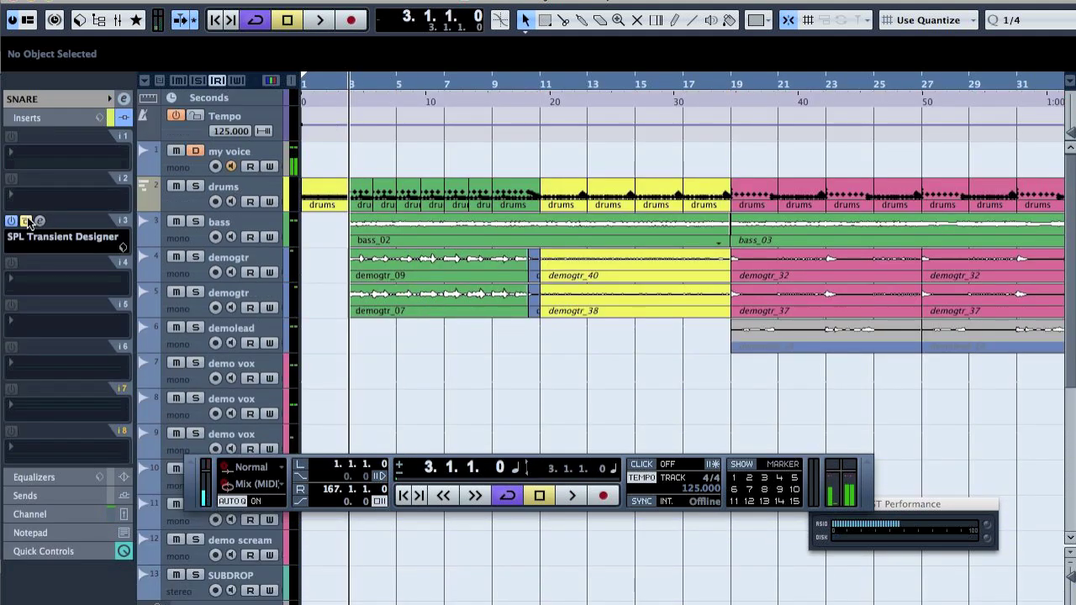
key(space)
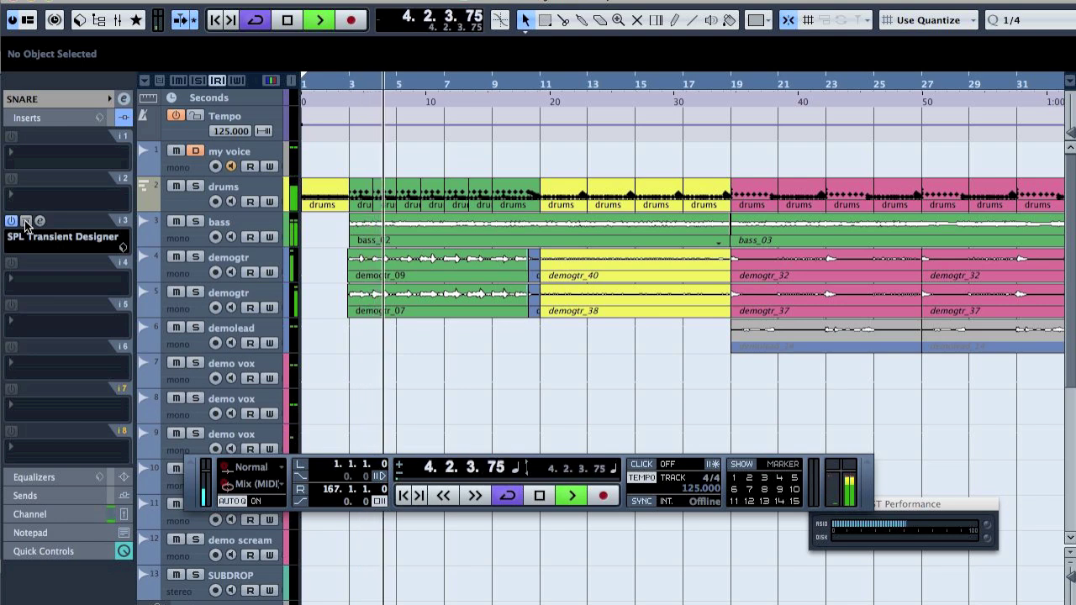
key(space)
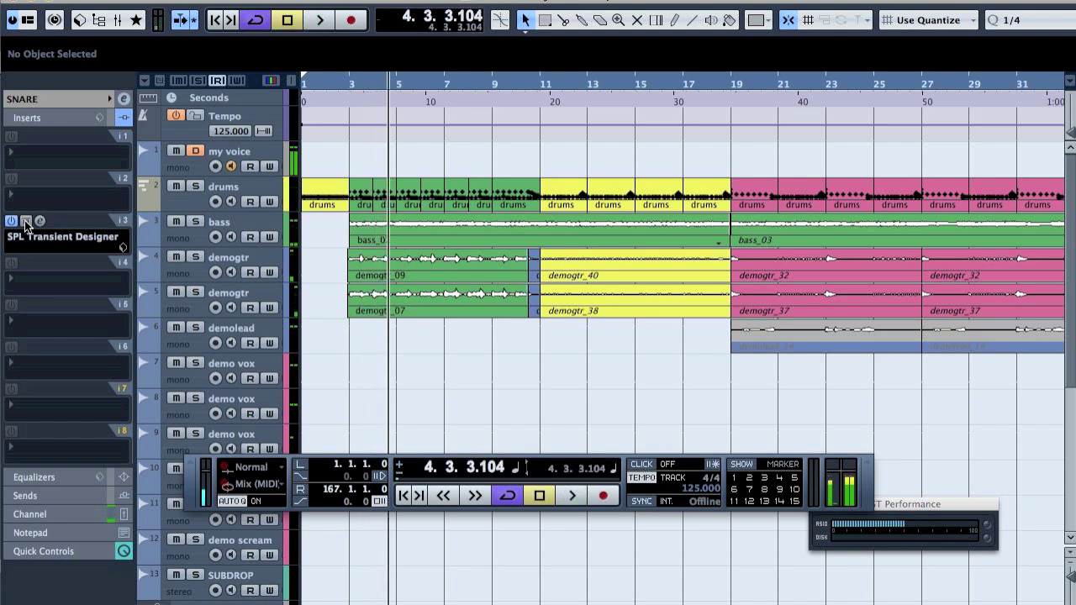
Move the TRackS3 Classic Clipper from the DRUMS channel to insert 5 of the SNARE channel, switch it on, and close the mixer
click(119, 21)
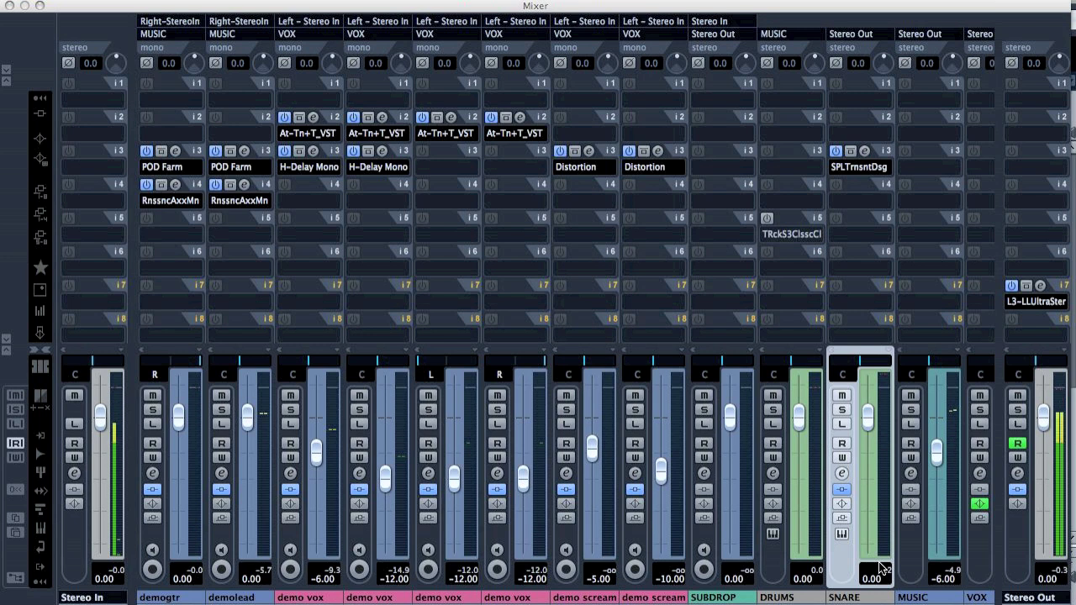
drag(787, 223, 855, 220)
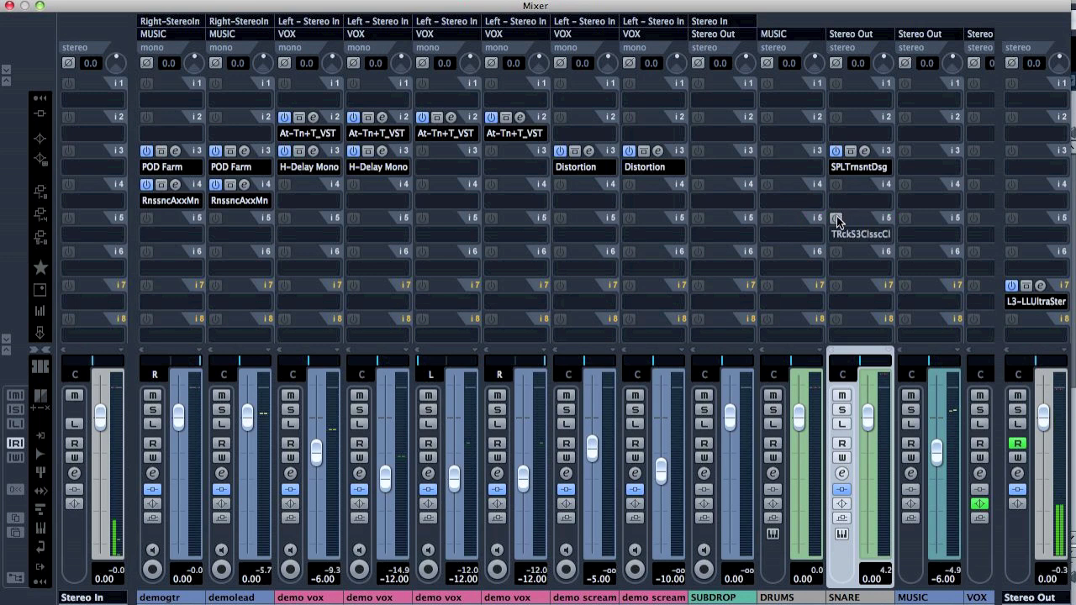
click(865, 219)
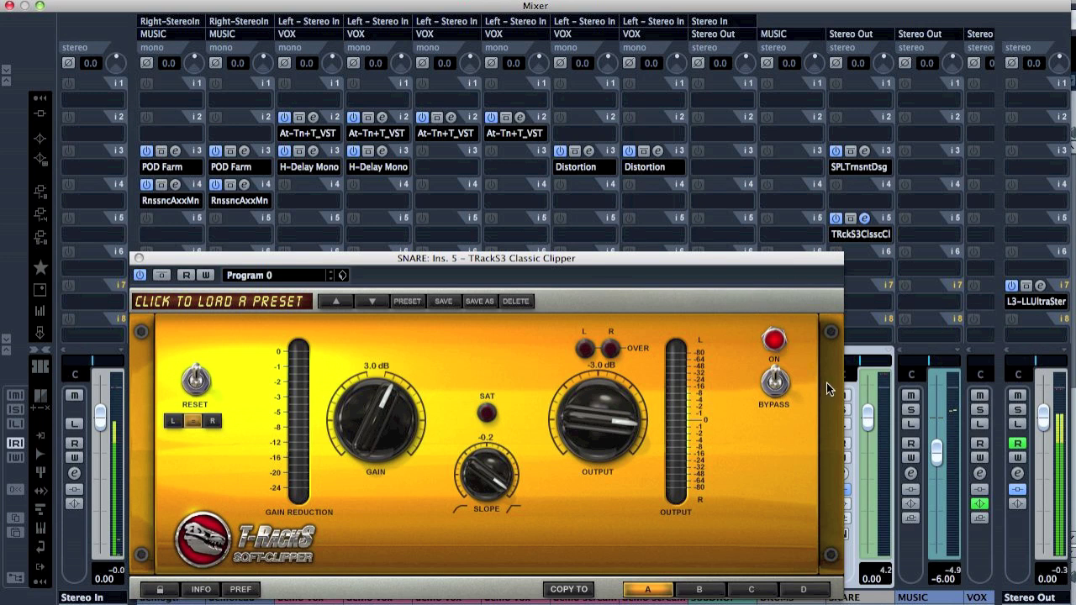
click(10, 7)
drag(496, 258, 628, 318)
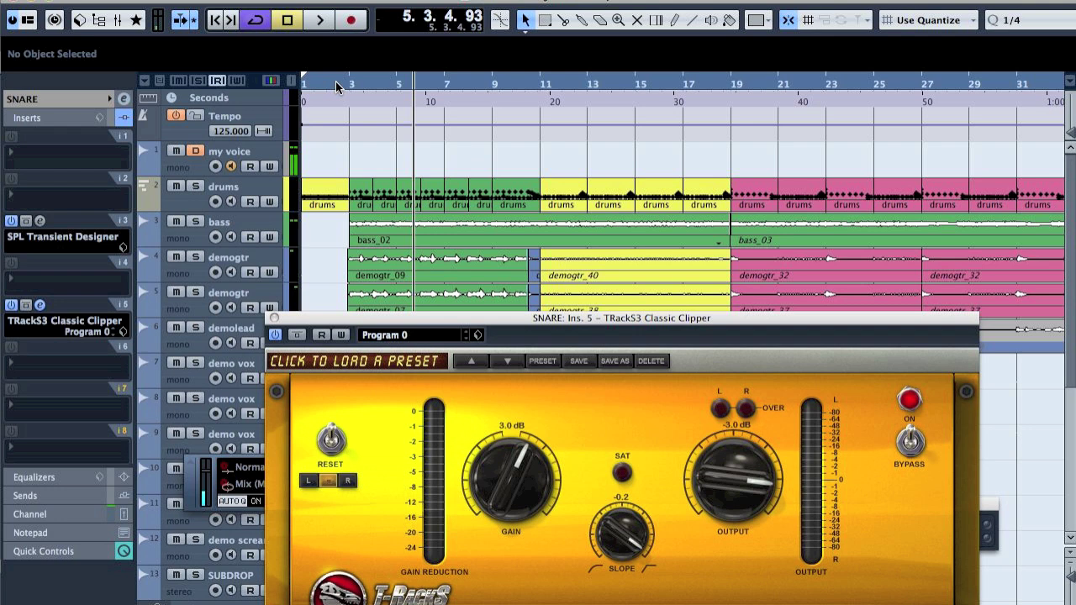
Play the section from just before bar 3, toggling the SNARE clipper's bypass on and off to compare, then stop and close the clipper
drag(336, 87, 338, 87)
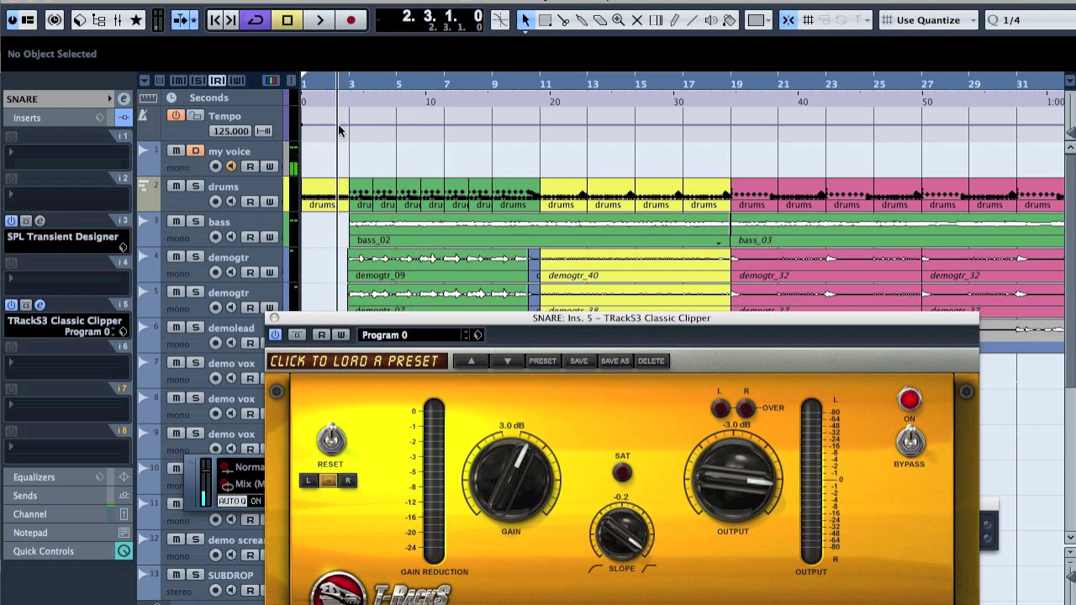
key(space)
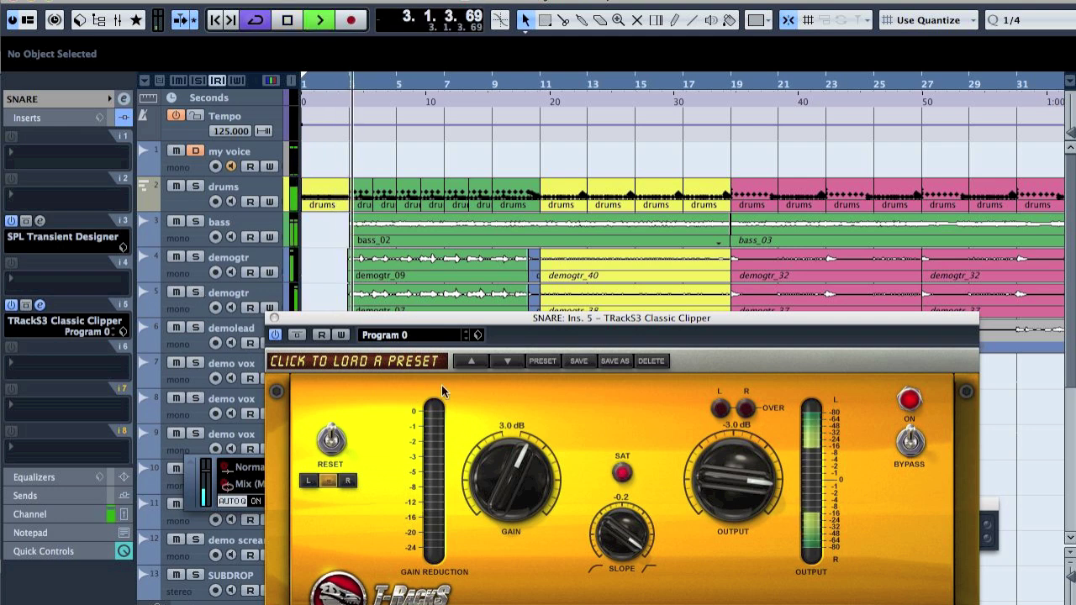
click(294, 336)
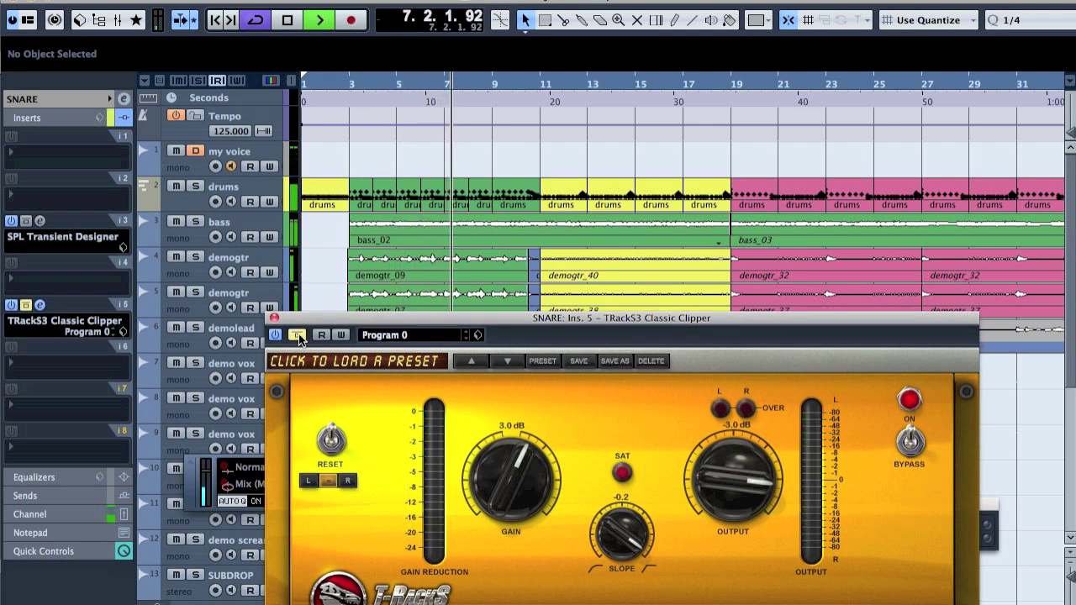
click(298, 336)
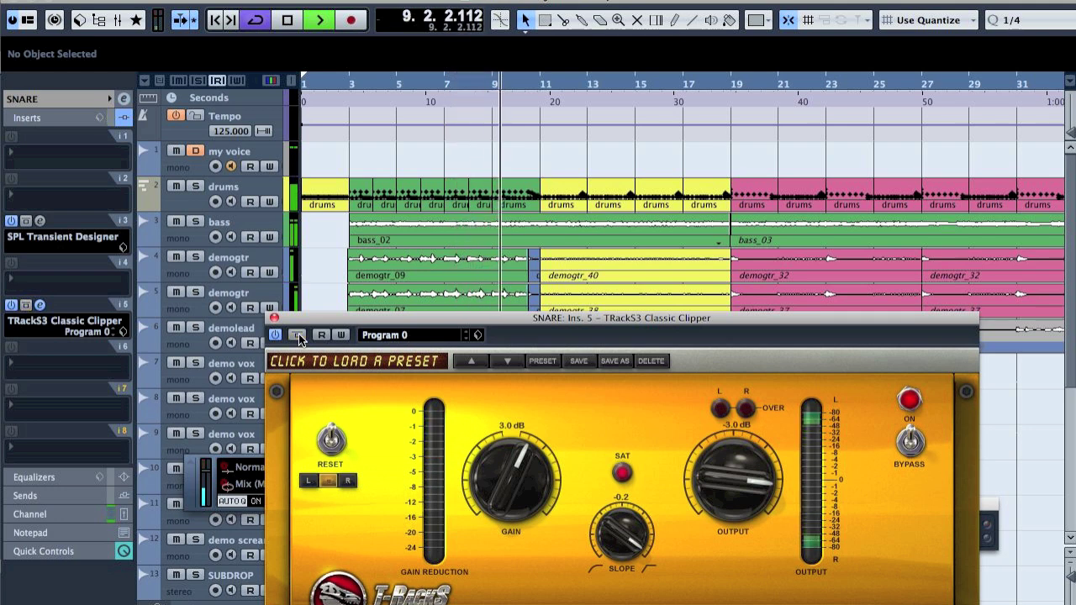
key(space)
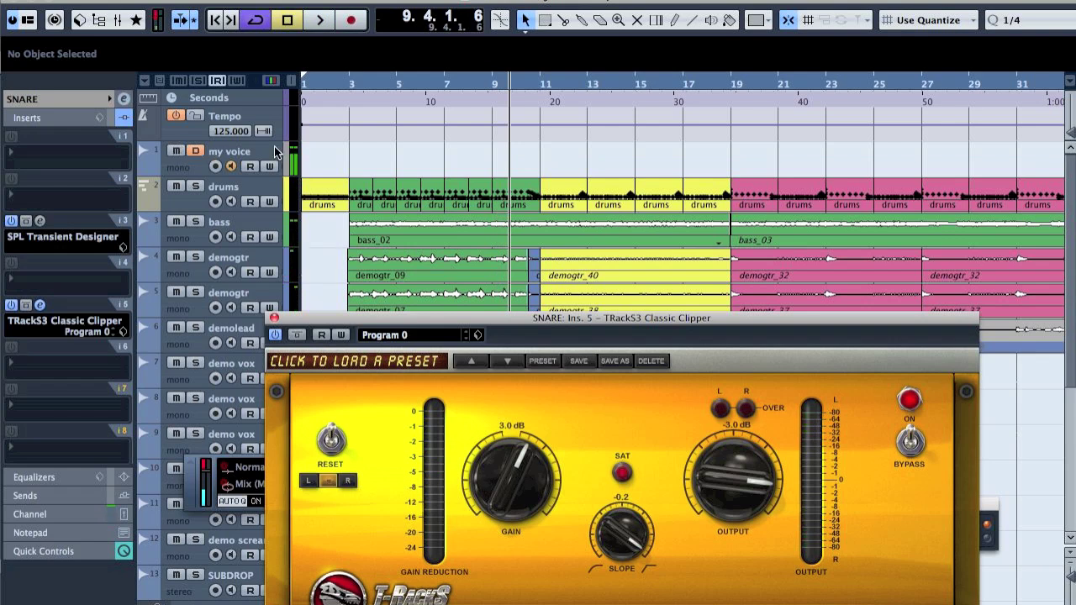
click(274, 318)
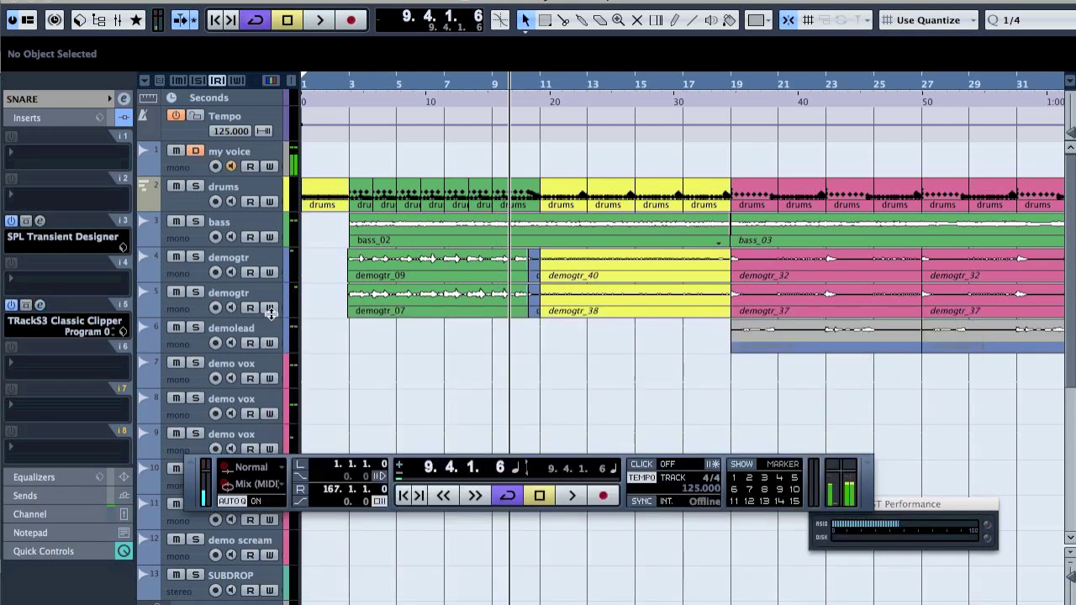
Replace the SPL Transient Designer on insert 3 of the SNARE channel with the EnvelopeShaper dynamics effect, discarding the old plug-in's changes
click(119, 22)
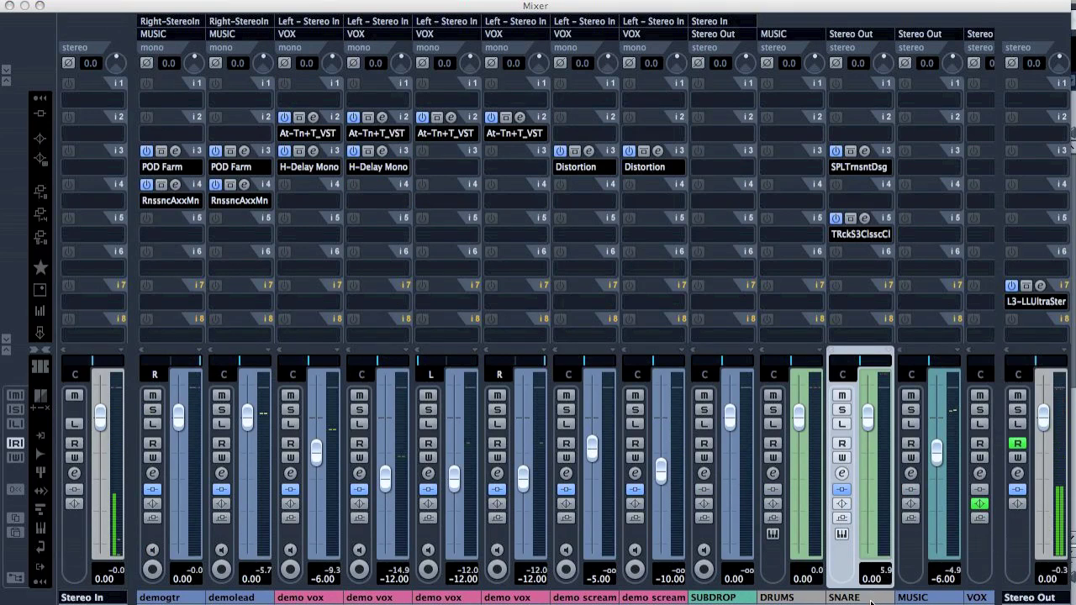
click(869, 166)
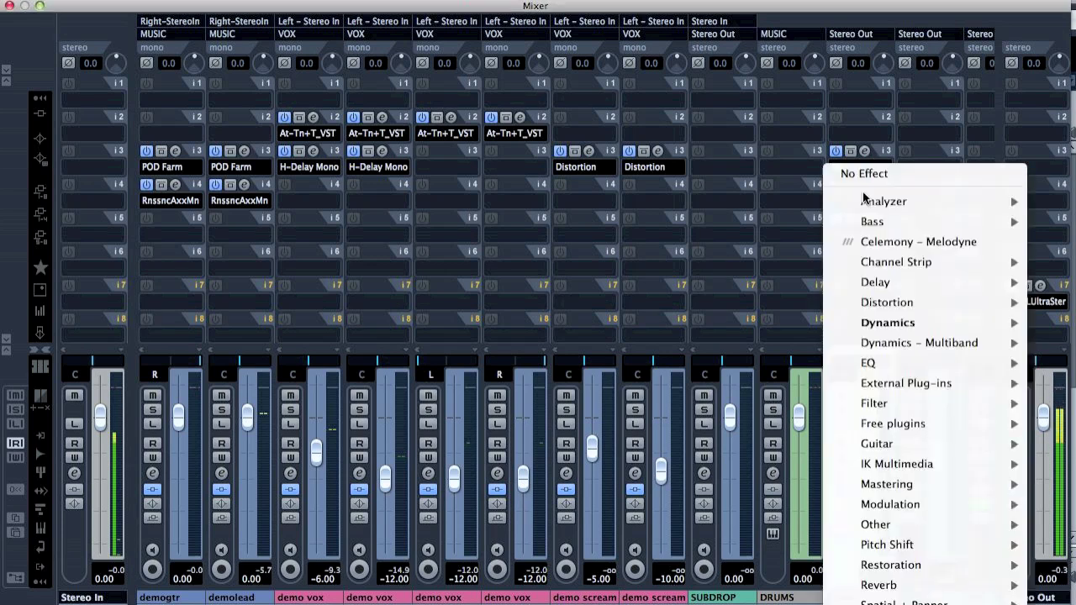
mouse_move(892, 326)
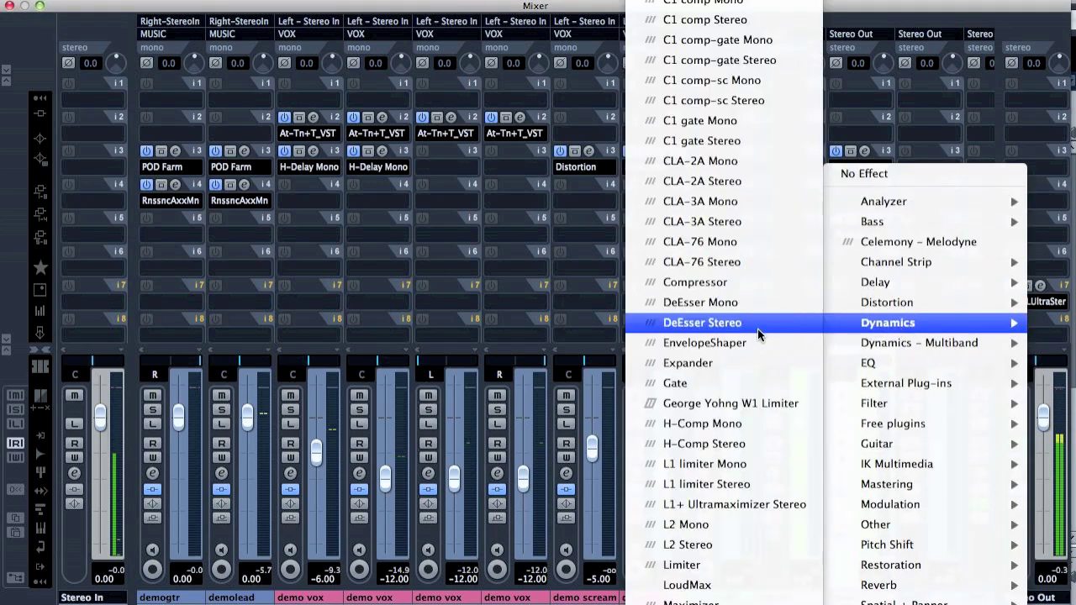
click(739, 346)
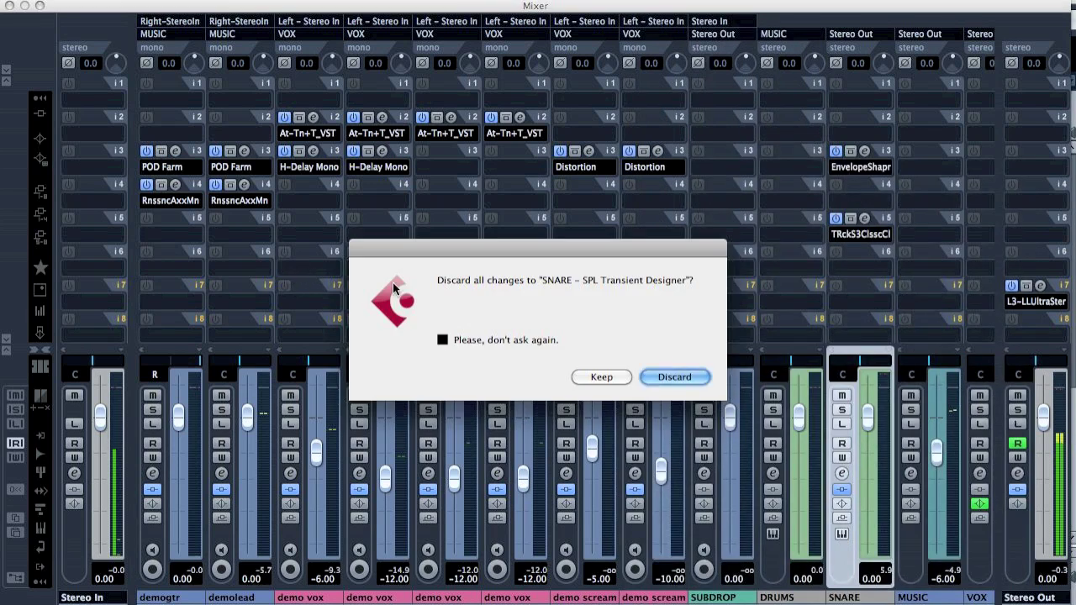
click(691, 371)
Set the EnvelopeShaper's Attack to 7.0 and Length to 15.7, and close the mixer, leaving the plug-in window over the arrangement
drag(250, 220, 250, 201)
drag(308, 244, 307, 230)
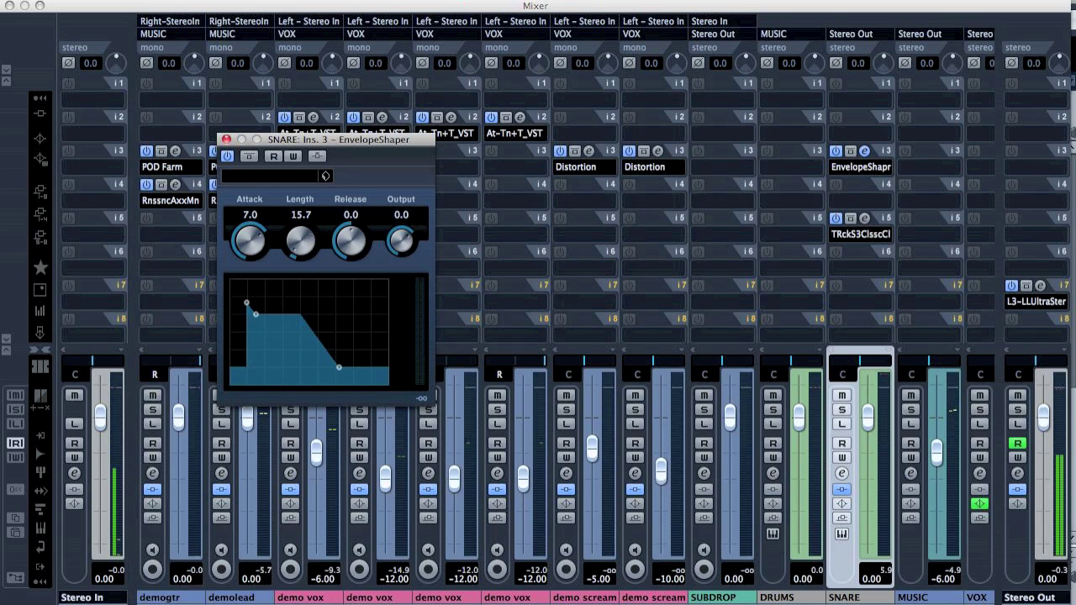
click(8, 6)
drag(348, 139, 612, 143)
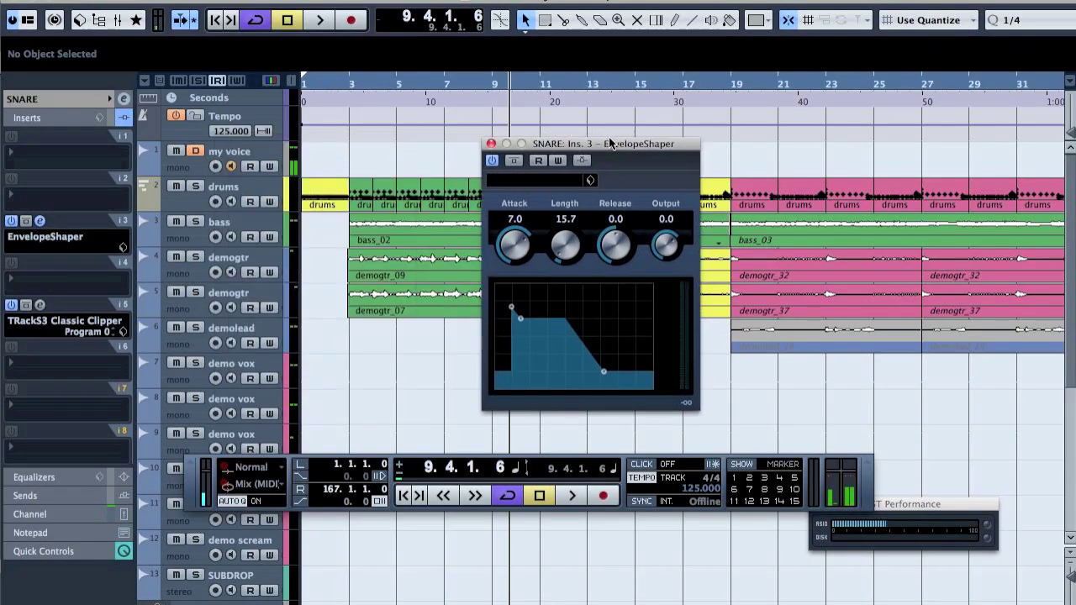
Play the section from just before bar 3 to hear the EnvelopeShaper on the snare, and stop playback
click(342, 82)
key(space)
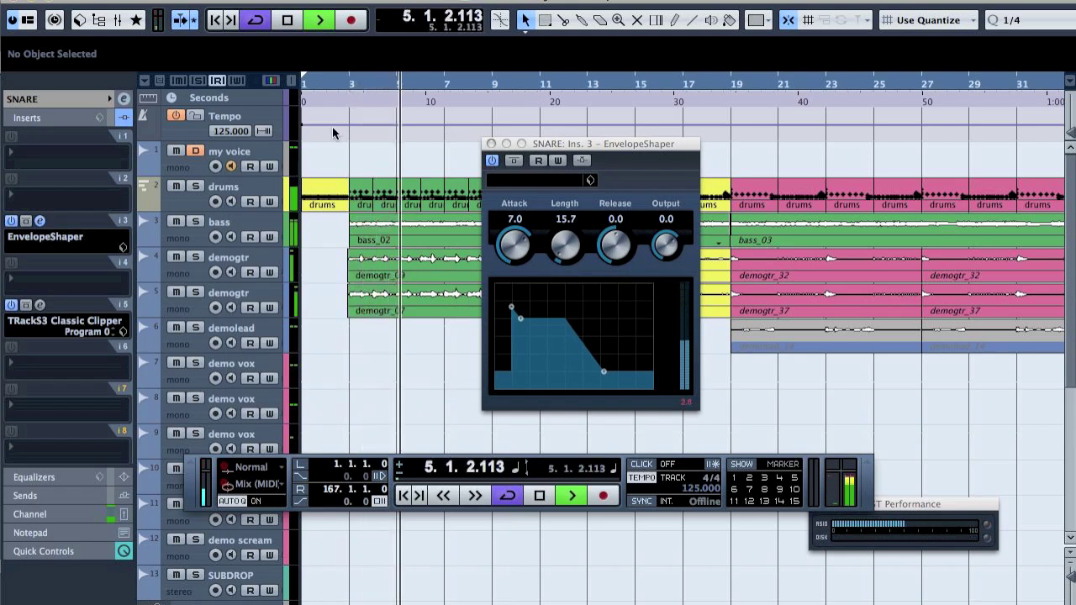
key(space)
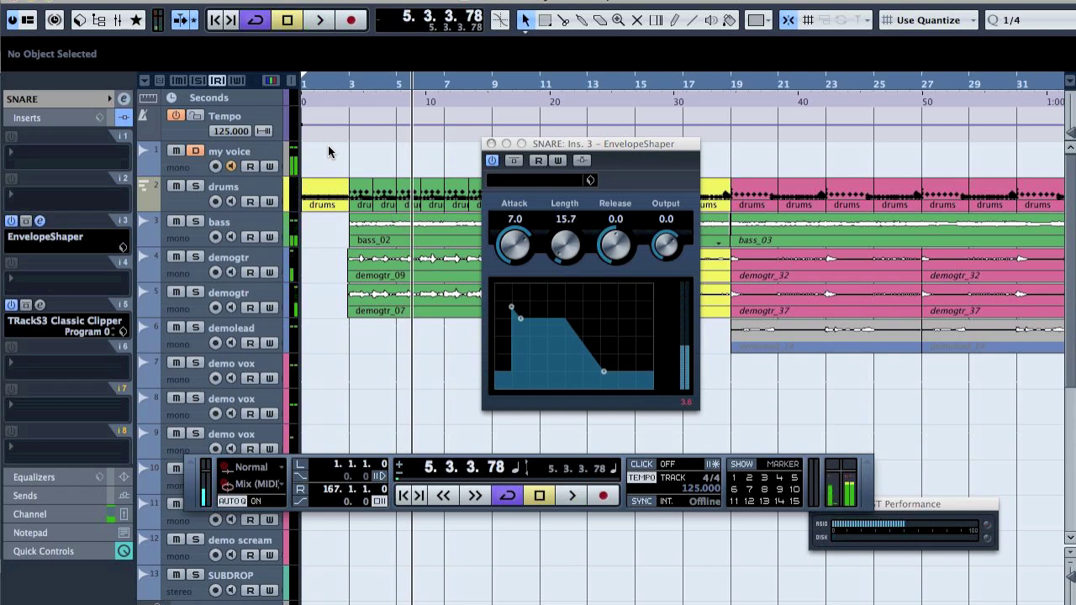